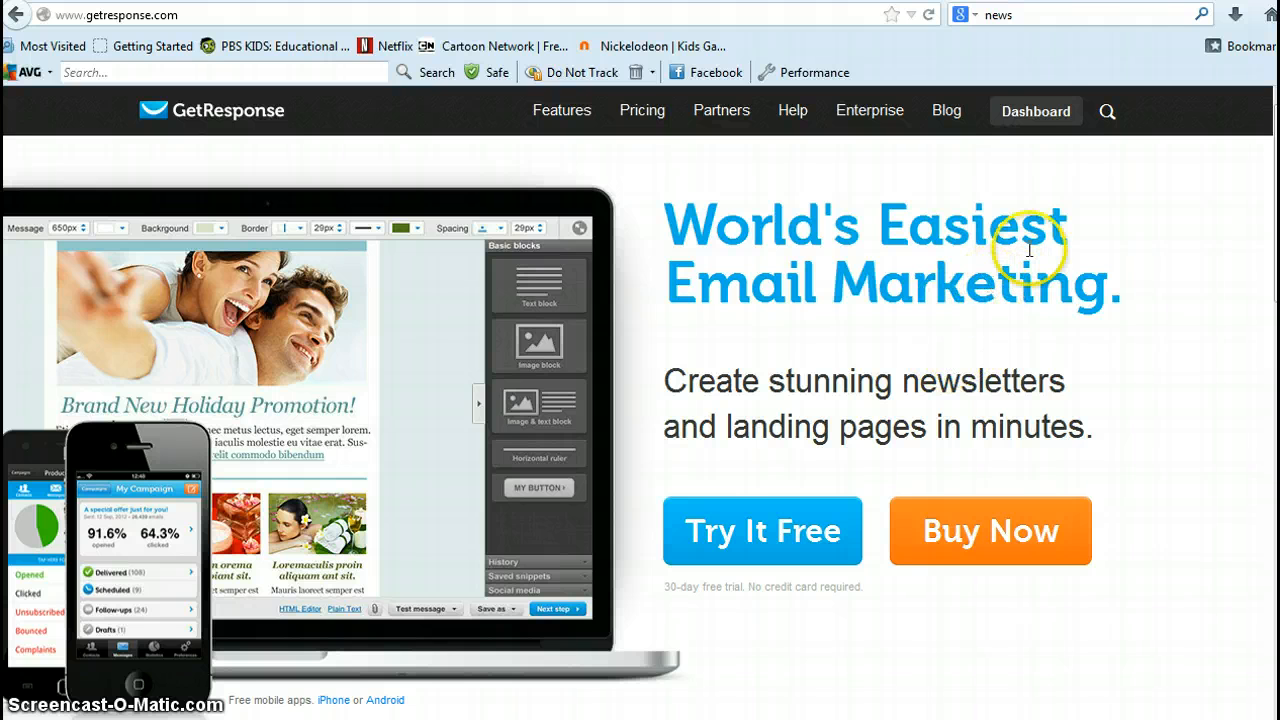
- Open the account dashboard and start creating a new web form
left_click(1036, 114)
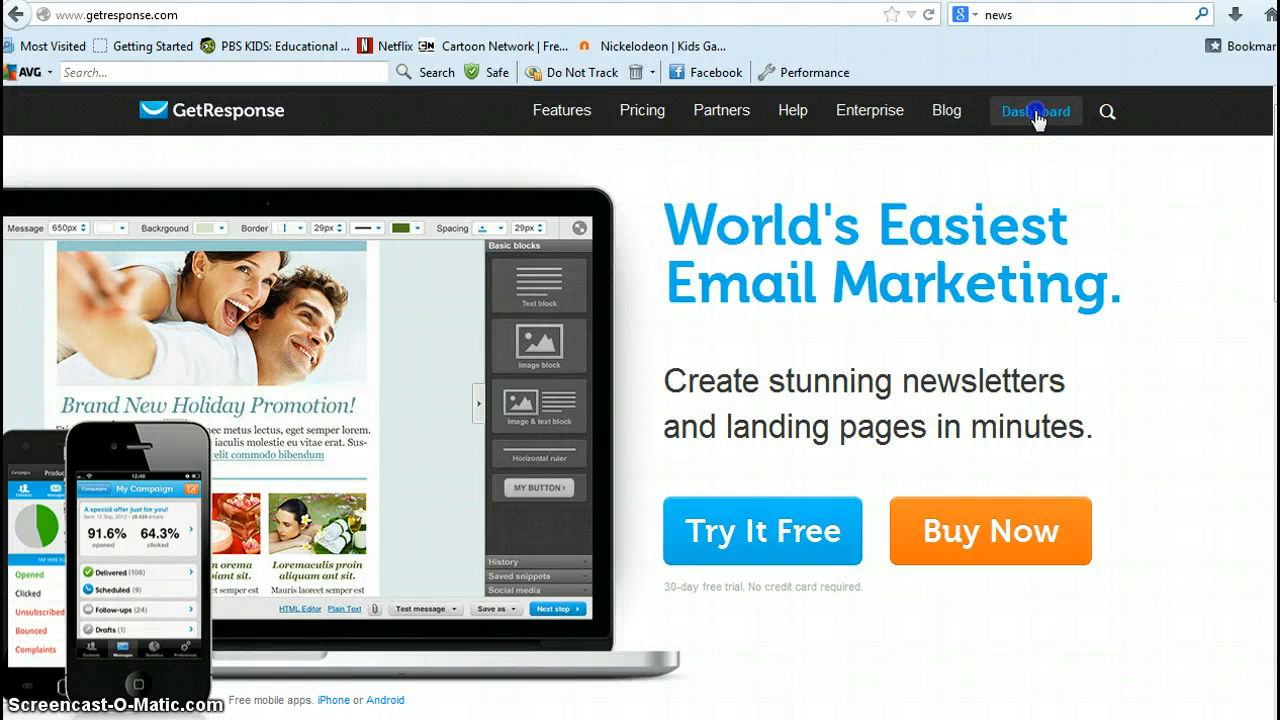
left_click(1037, 115)
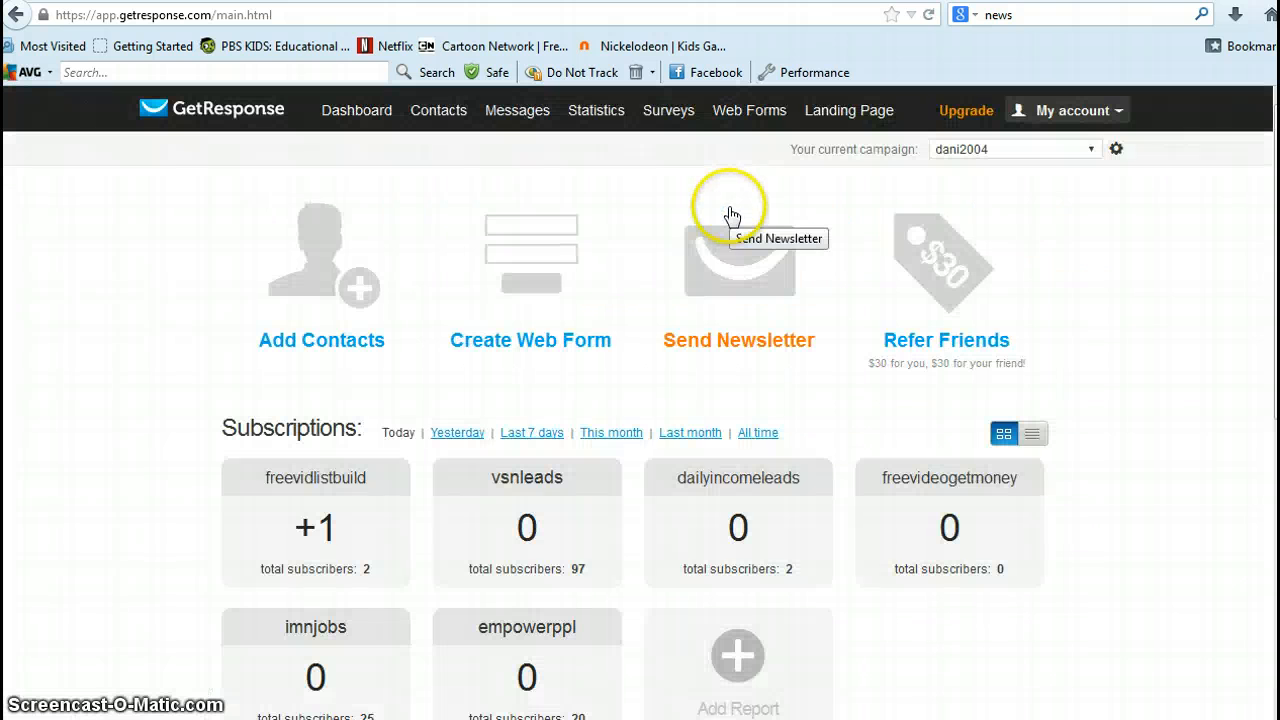
mouse_move(735, 130)
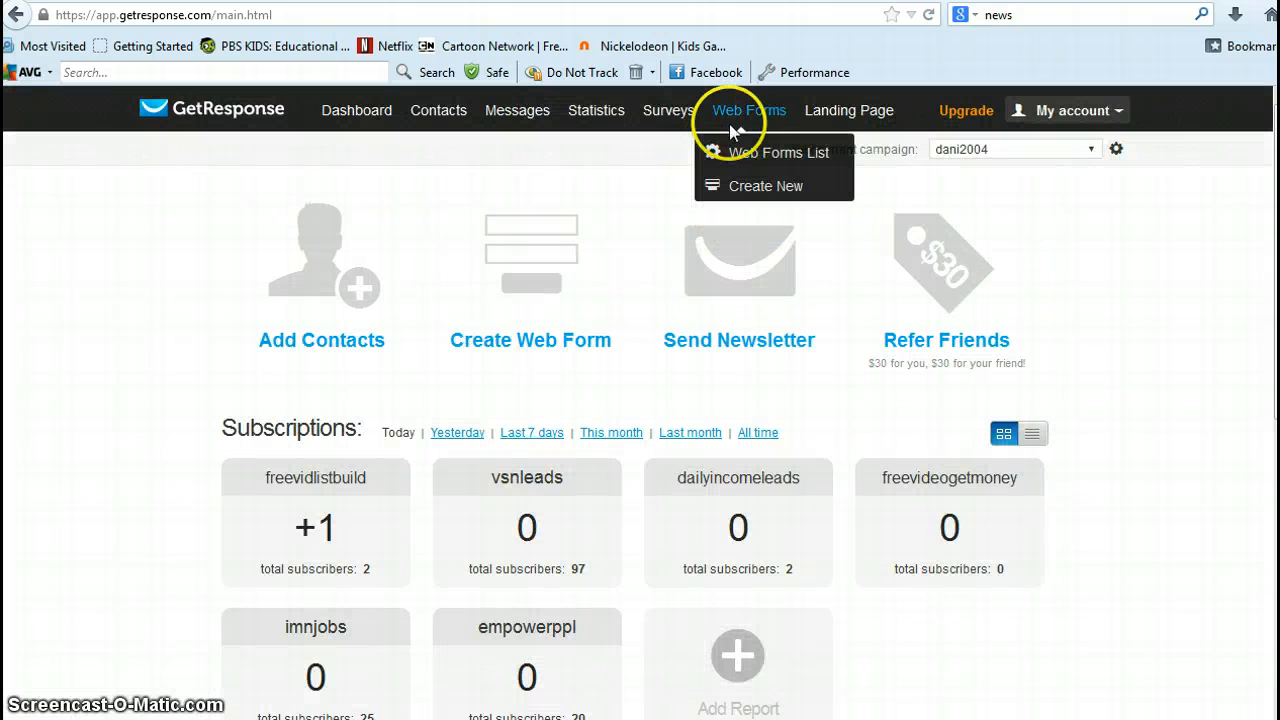
left_click(763, 196)
left_click(754, 195)
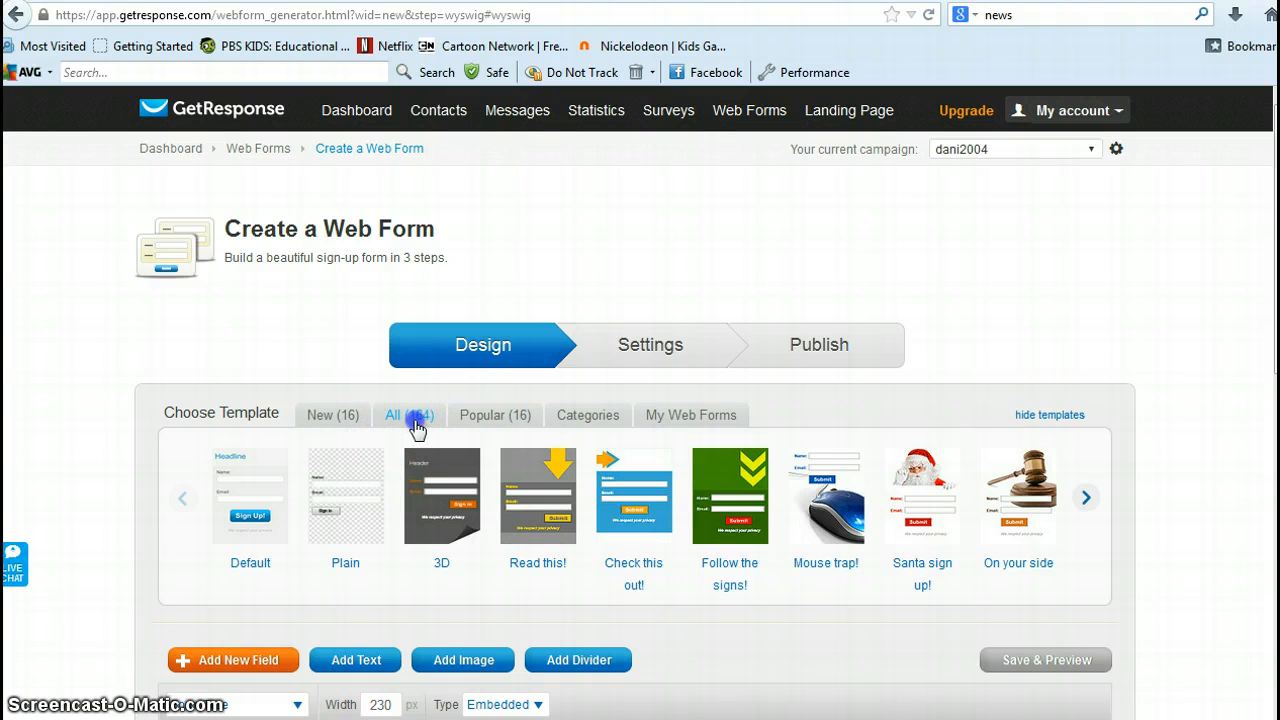
- Apply the "Read this!" template from the full template collection, using the light blue, blue and pink colour scheme
left_click(416, 424)
left_click(412, 420)
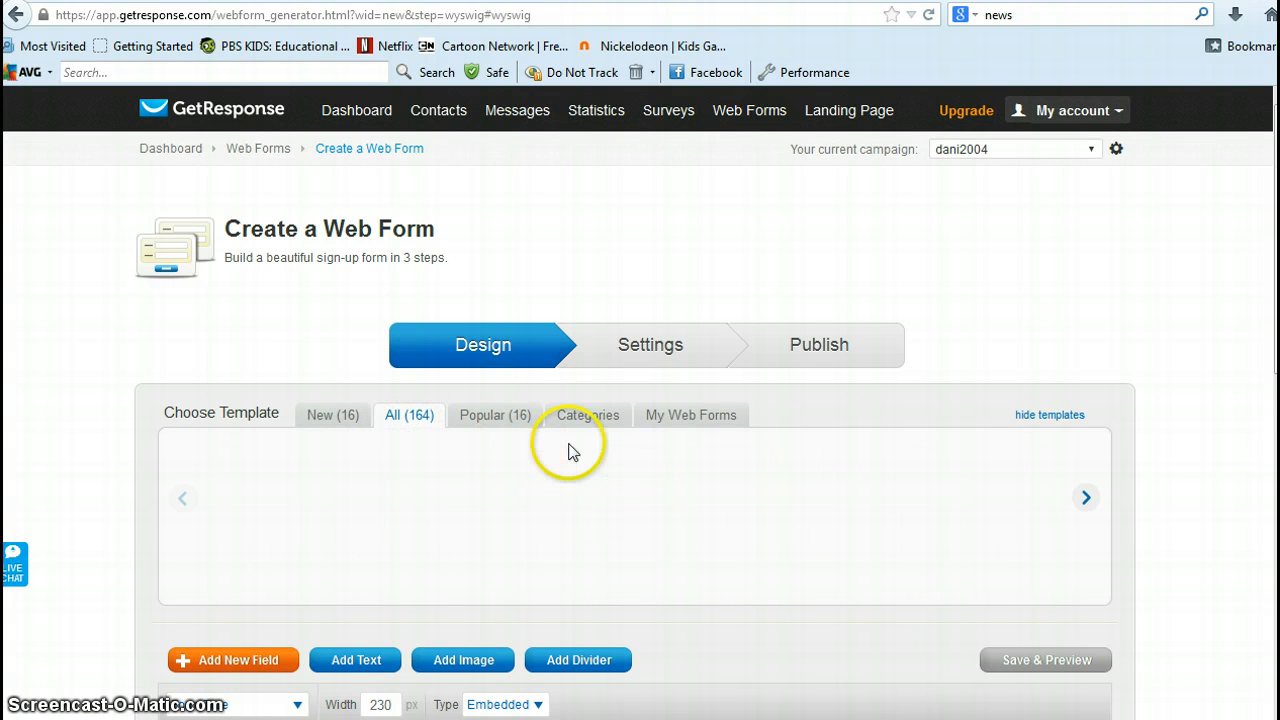
left_click(610, 426)
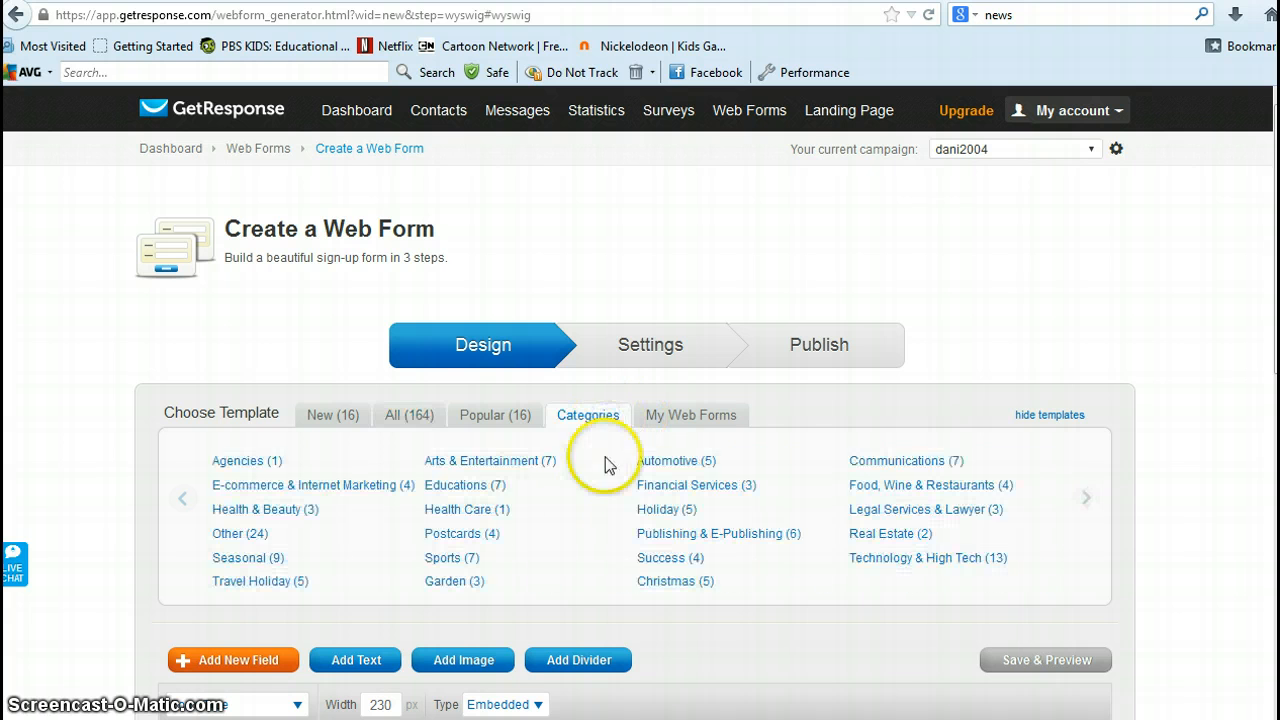
left_click(412, 420)
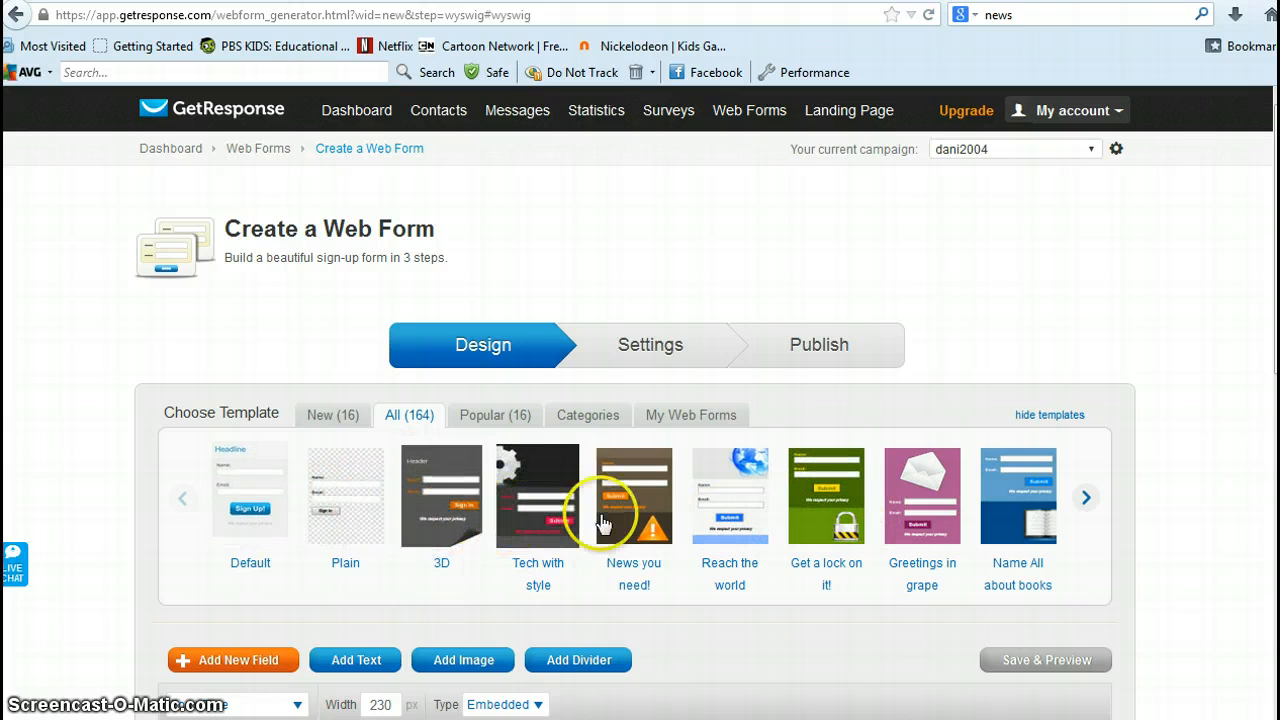
left_click(1086, 500)
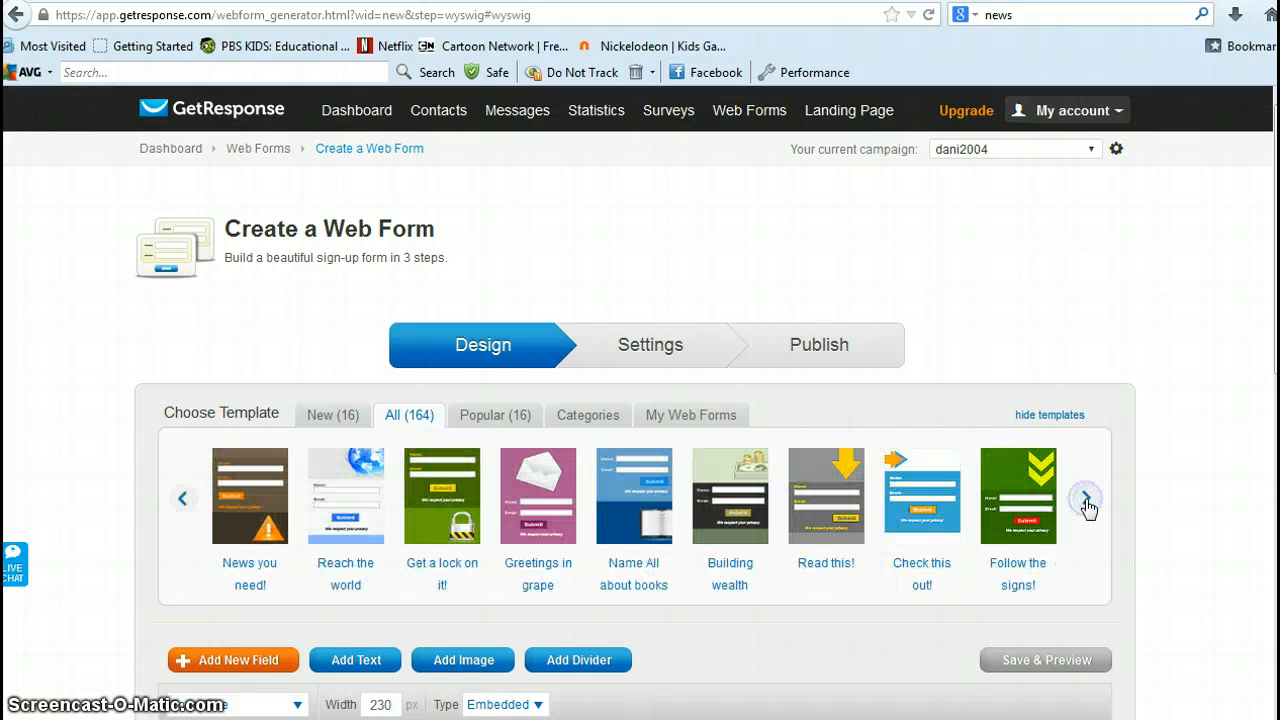
left_click(1086, 500)
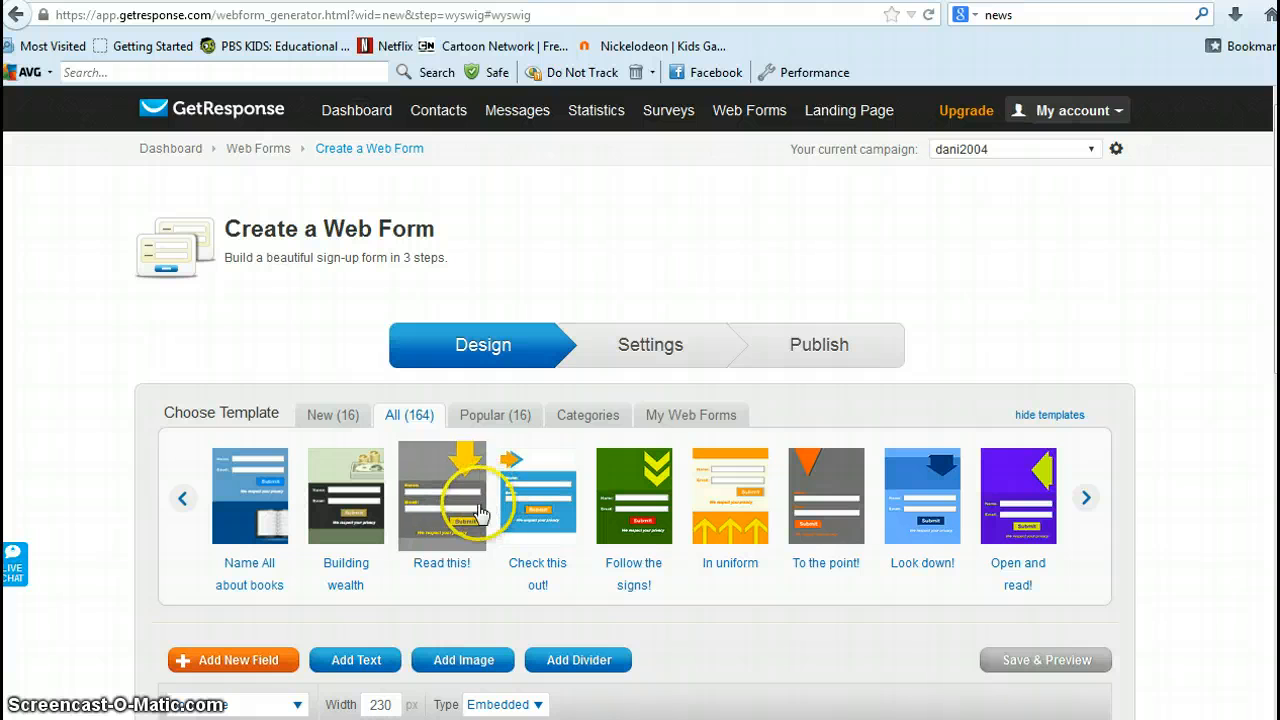
left_click(453, 532)
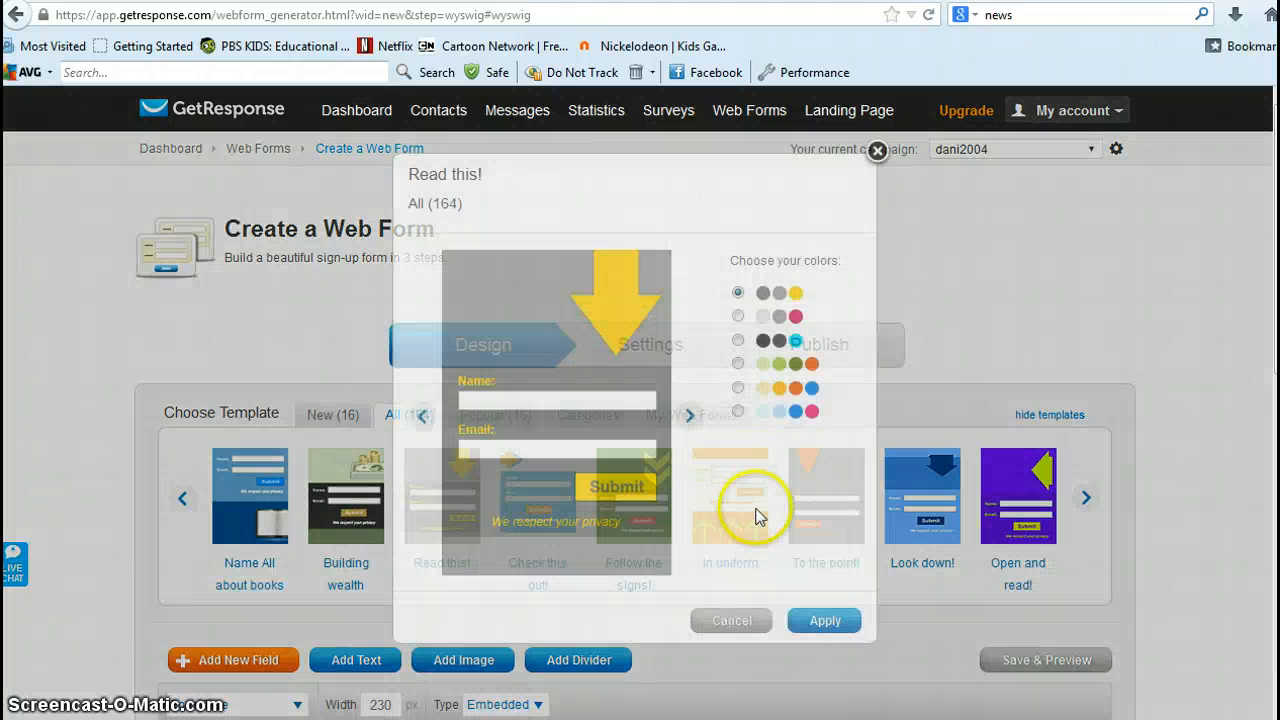
left_click(812, 636)
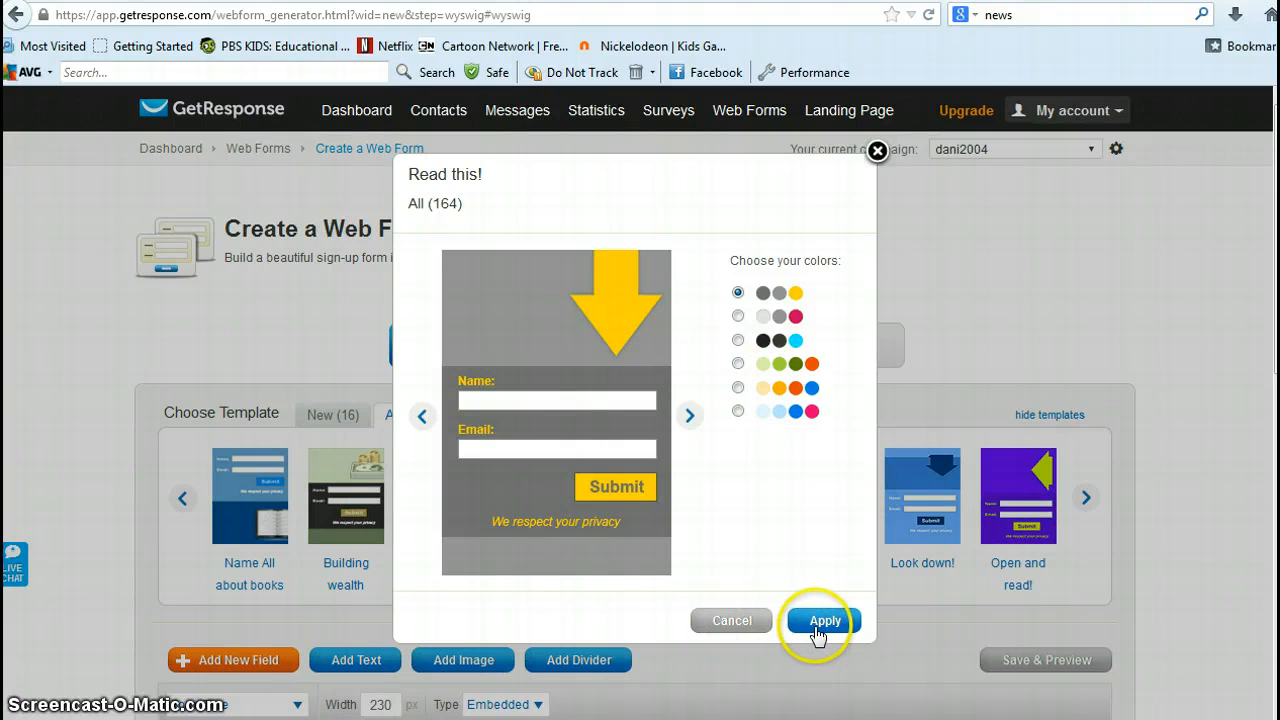
left_click(792, 344)
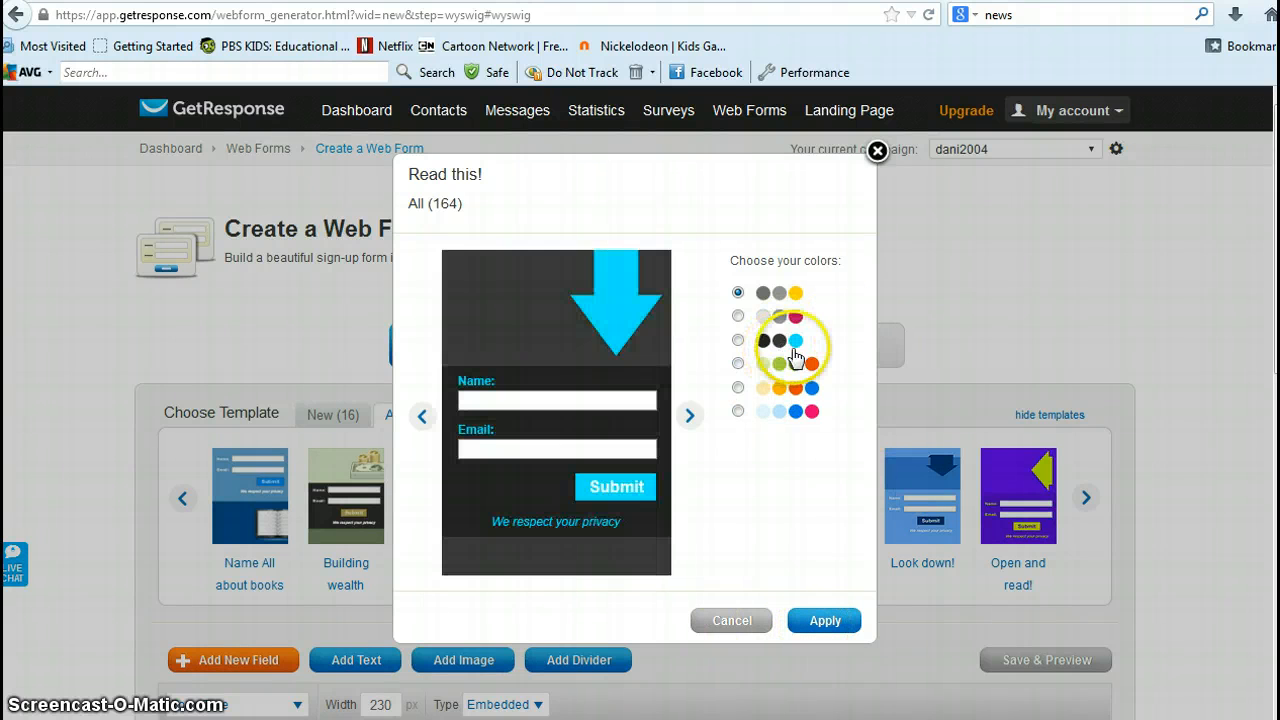
left_click(801, 409)
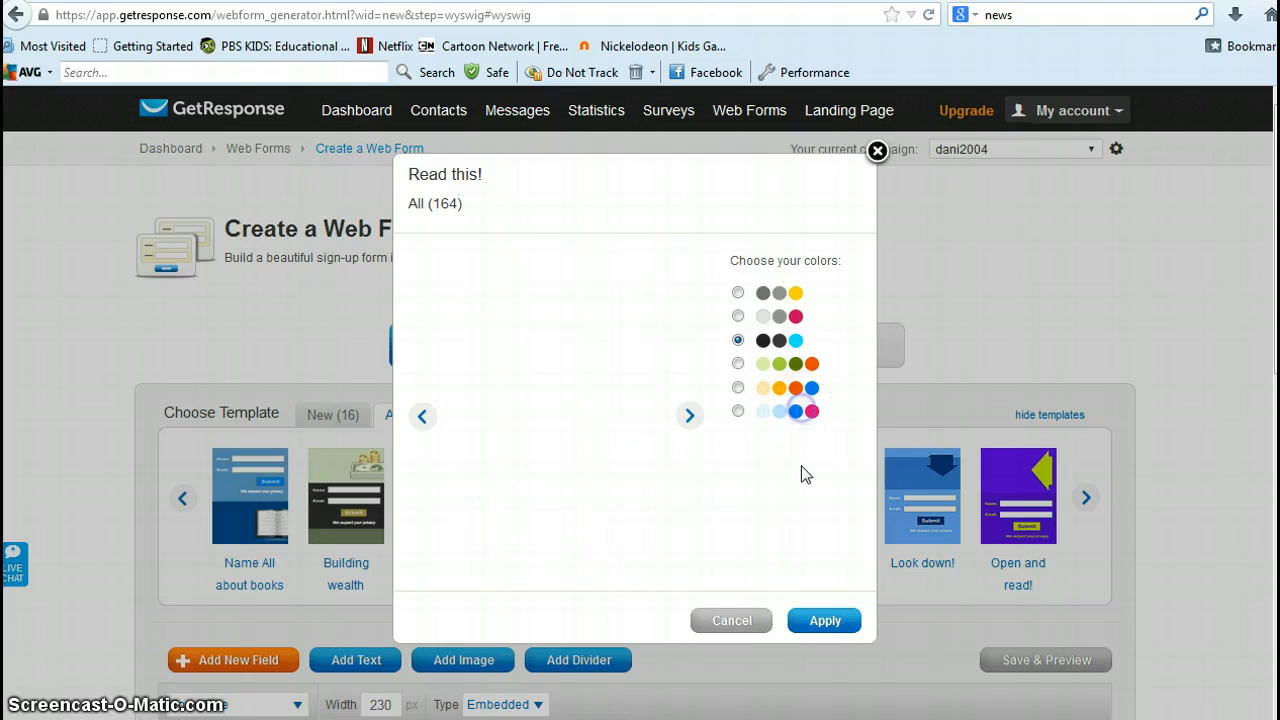
left_click(823, 621)
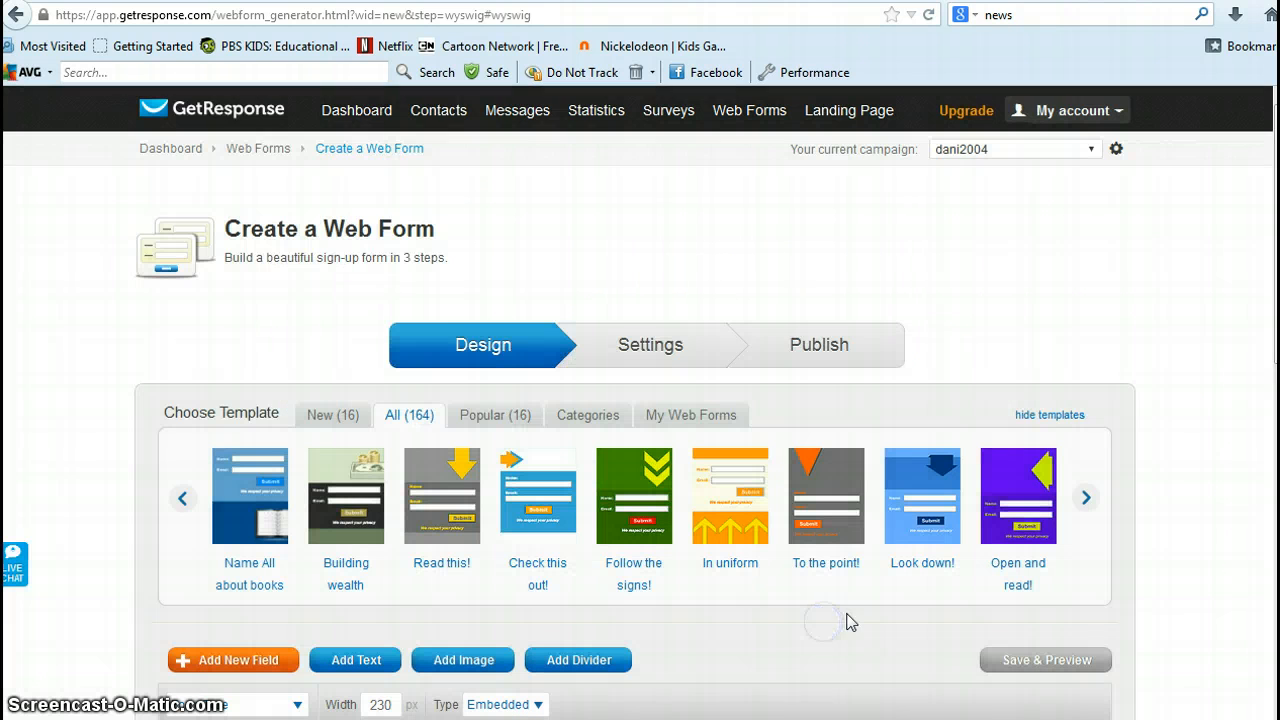
- Examine the form's layout and expand the Popular Fields group to look through the available fields
scroll(1140, 423, "down", 10)
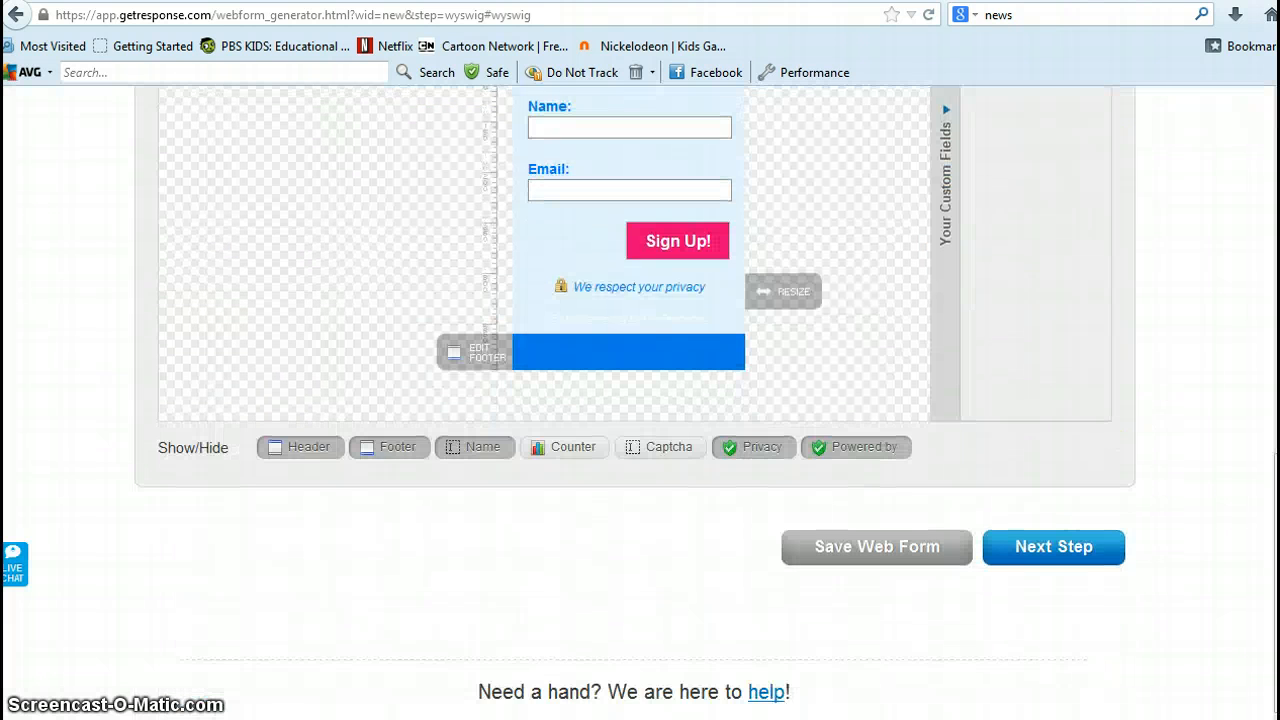
scroll(1006, 351, "up", 2)
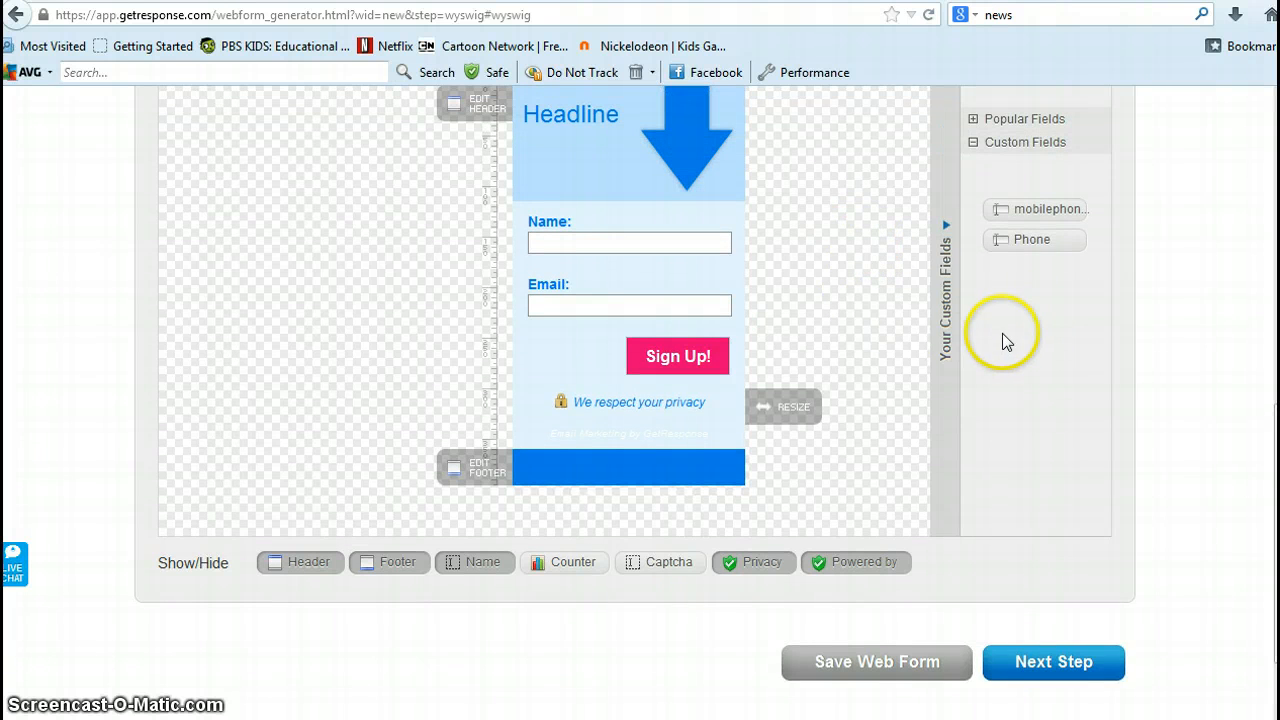
scroll(874, 310, "up", 2)
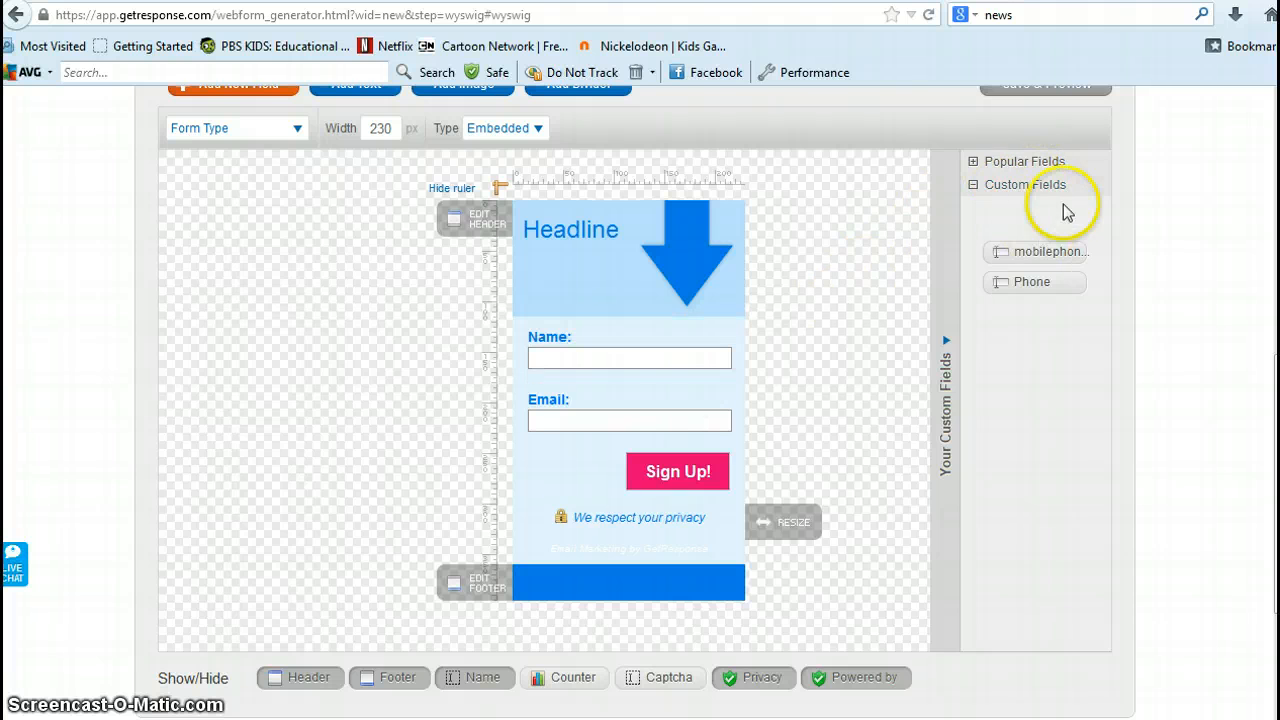
left_click(1040, 165)
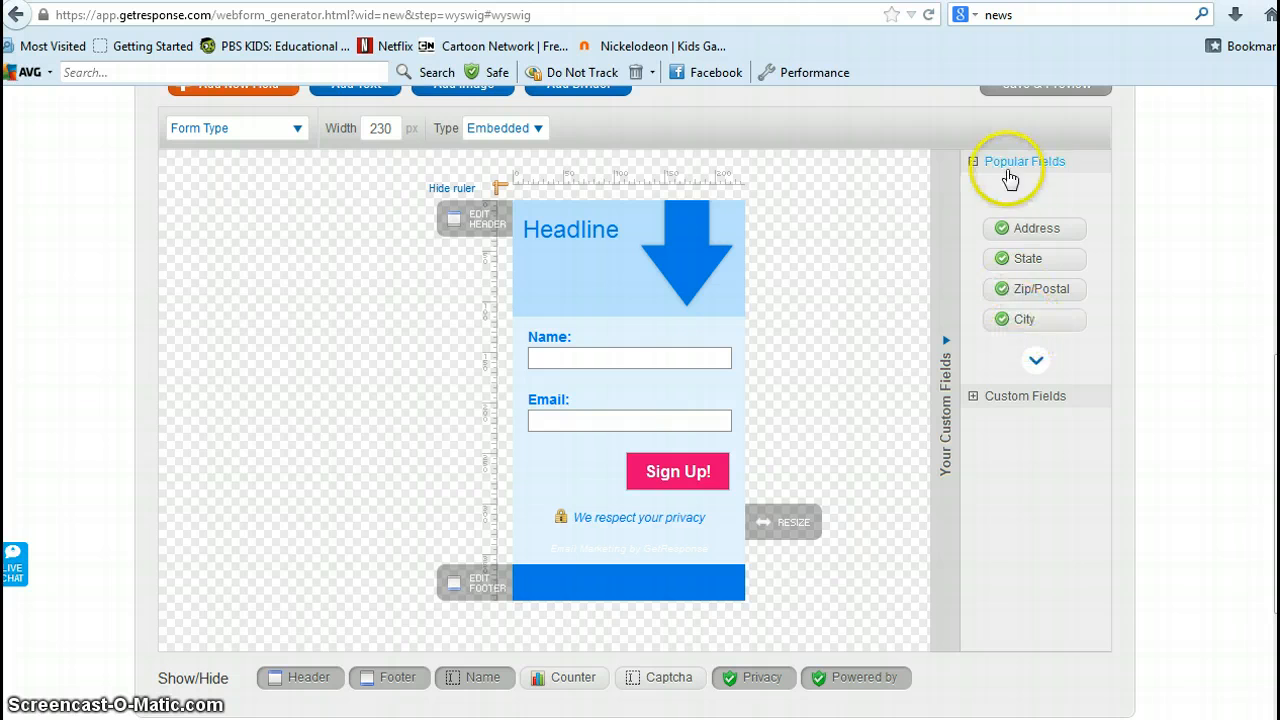
scroll(1272, 403, "up", 2)
scroll(1268, 398, "down", 2)
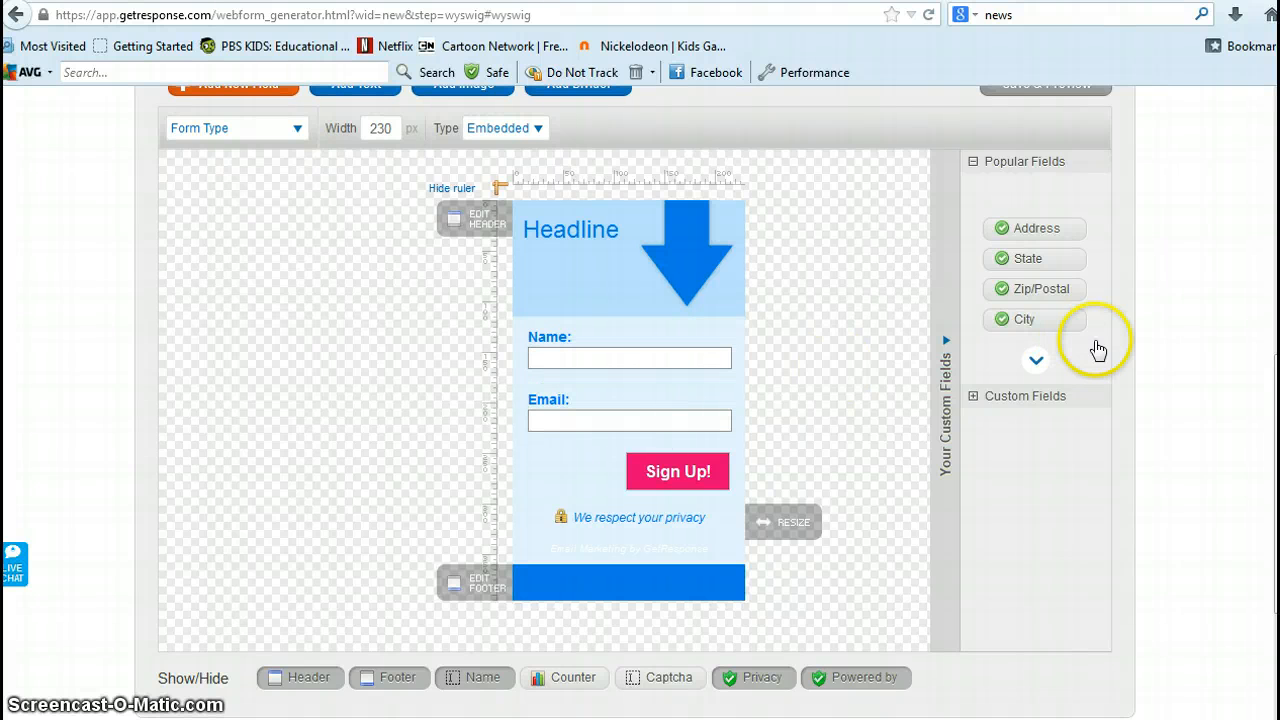
scroll(1100, 390, "up", 2)
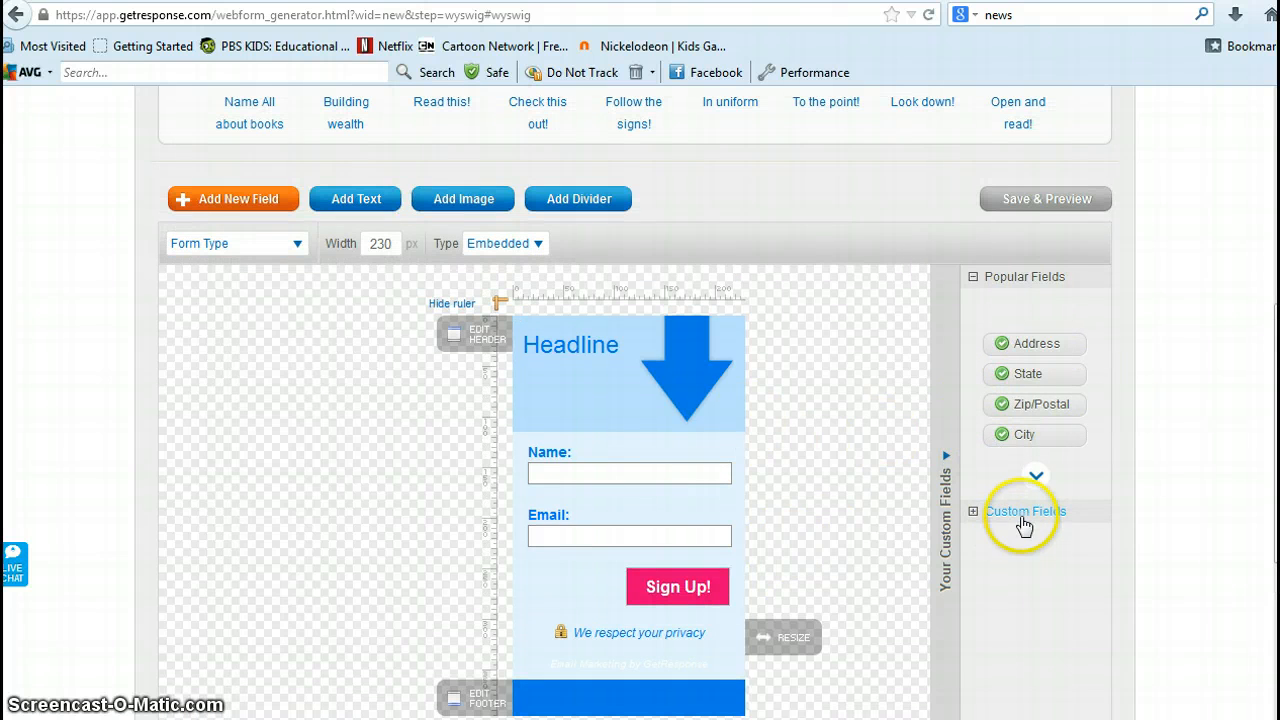
- Try adding the Phone custom field between the form's Name and Email fields, and remove it again
left_click(1023, 515)
mouse_move(1035, 396)
left_mouse_down()
mouse_move(751, 474)
mouse_move(540, 497)
mouse_move(560, 514)
mouse_move(938, 544)
mouse_move(1023, 425)
left_mouse_up()
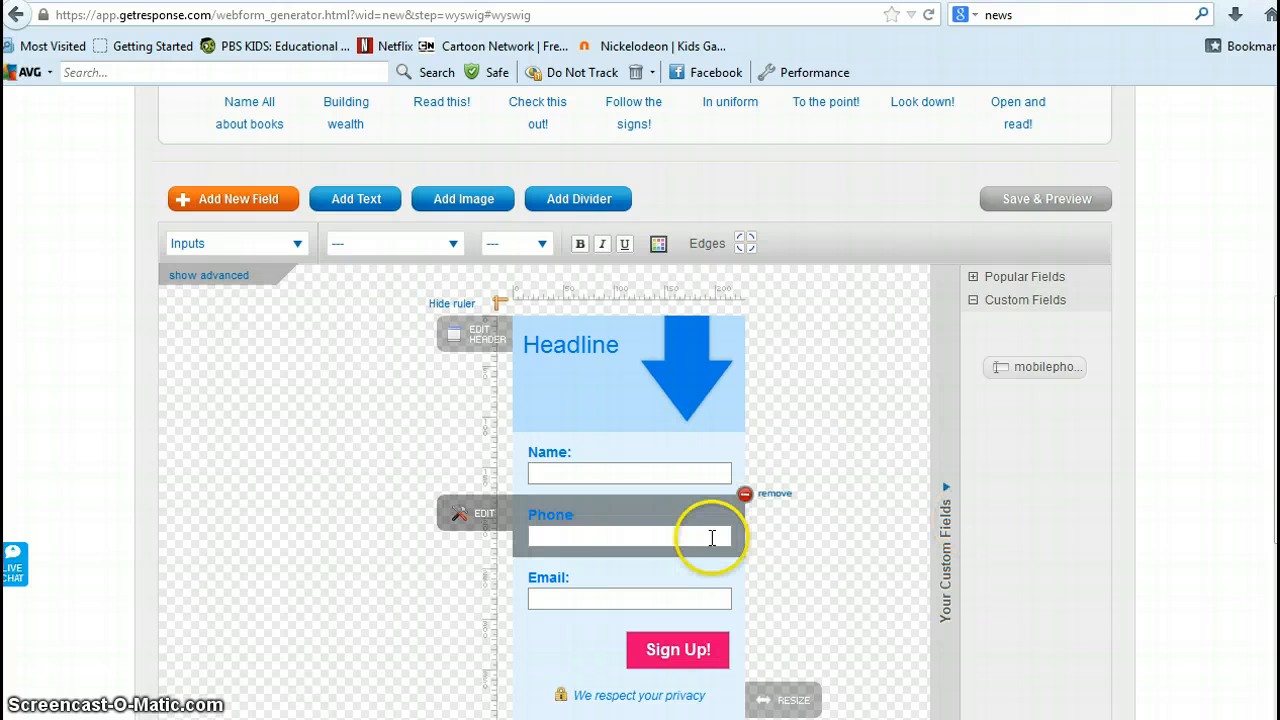
mouse_move(712, 538)
left_mouse_down()
mouse_move(1037, 451)
mouse_move(1028, 418)
mouse_move(1014, 420)
left_mouse_up()
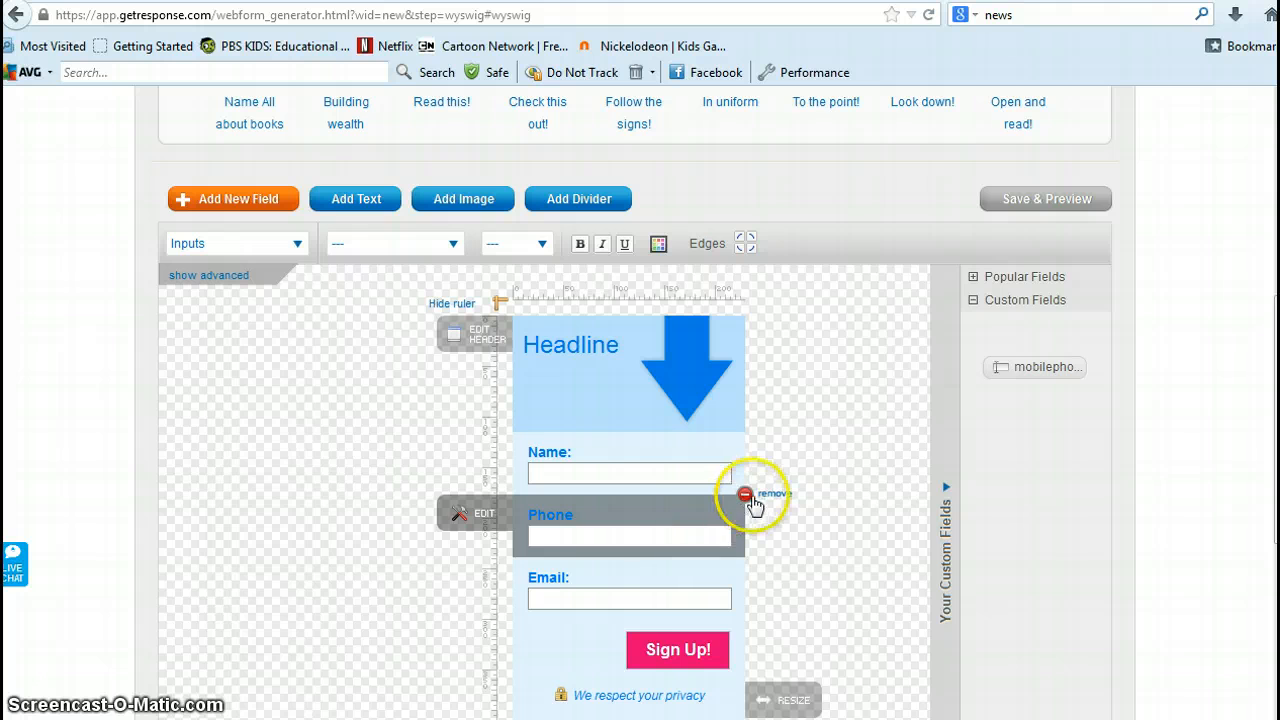
left_click(745, 494)
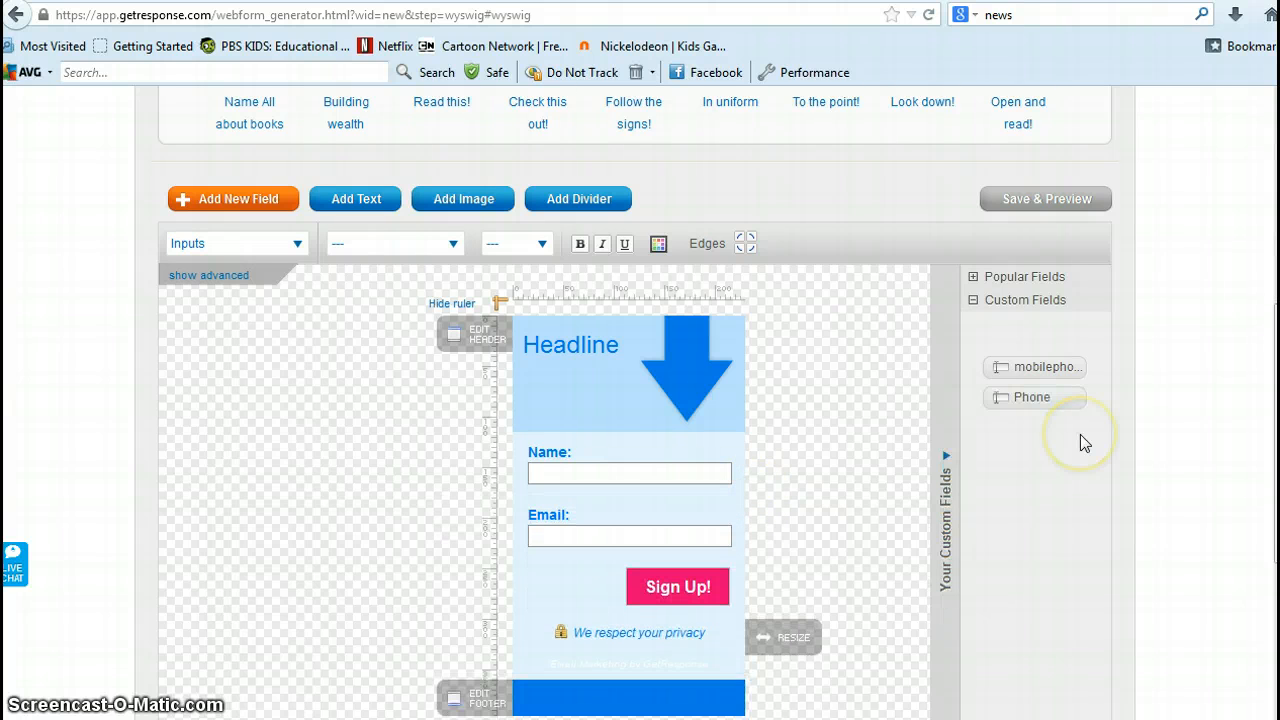
- Select the form's header and proceed from the Design stage to the web form's Settings
scroll(1080, 434, "down", 3)
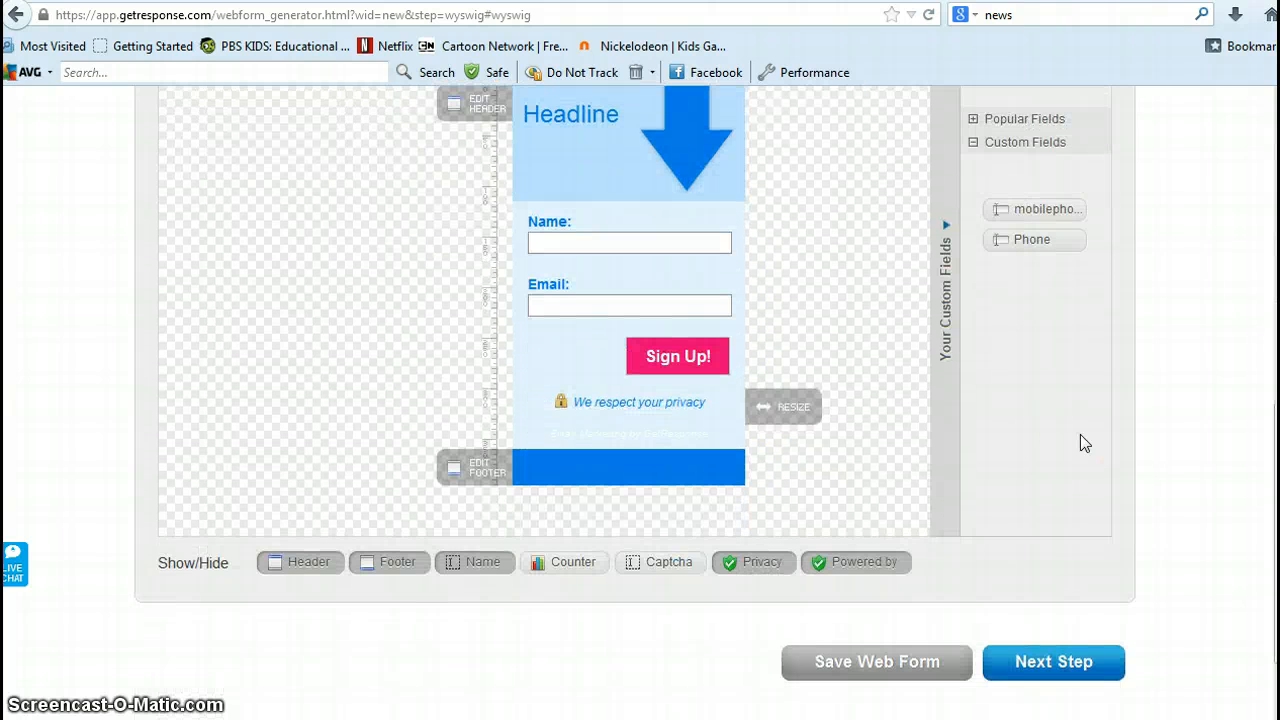
left_click(1065, 436)
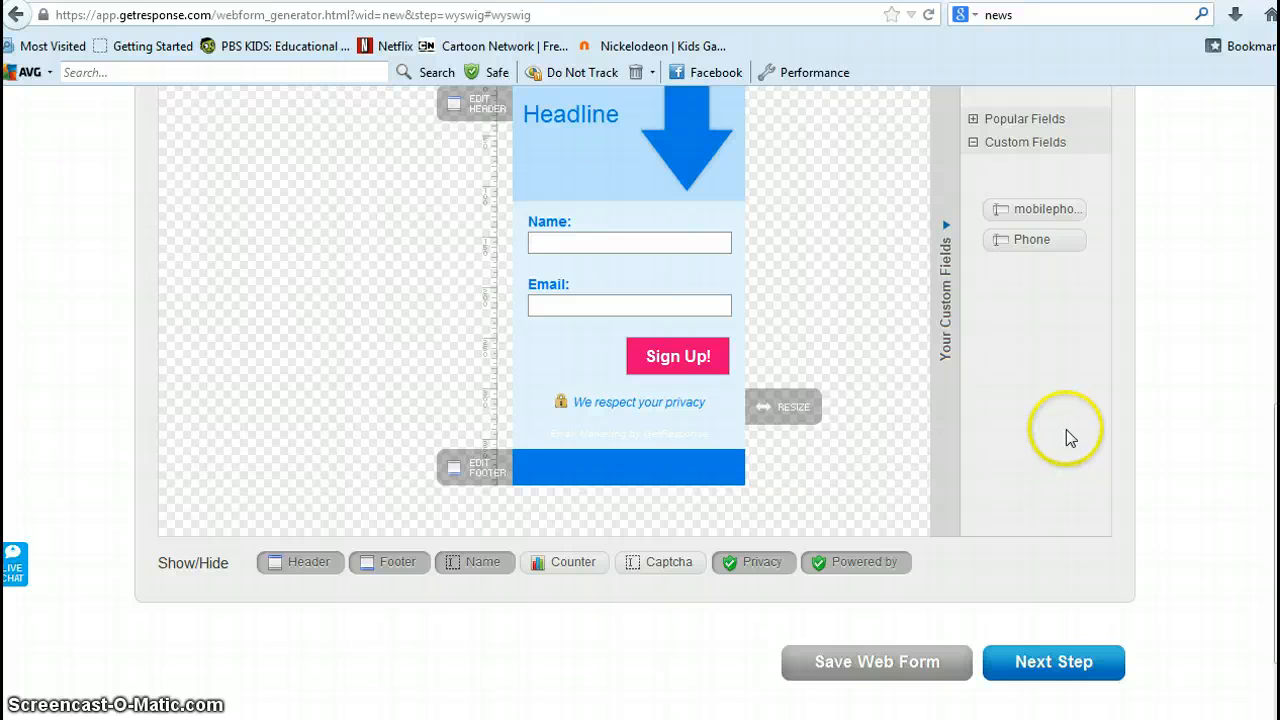
scroll(1066, 434, "up", 3)
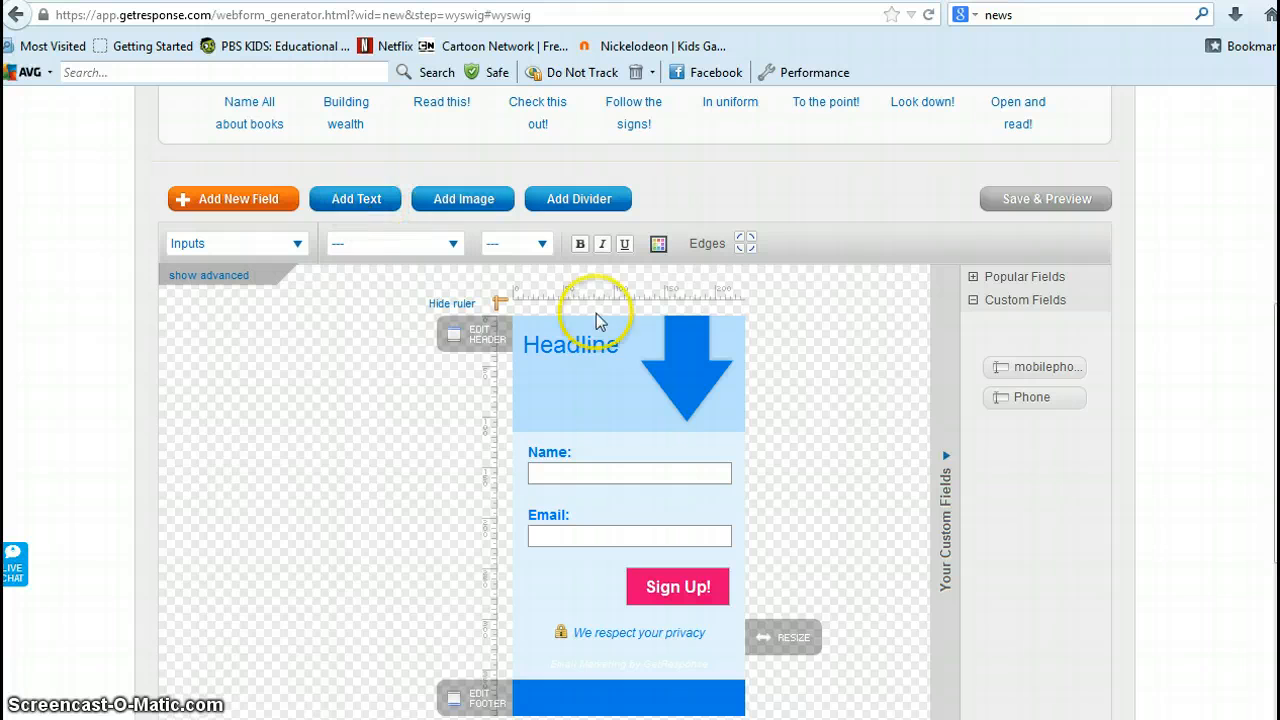
left_click(596, 346)
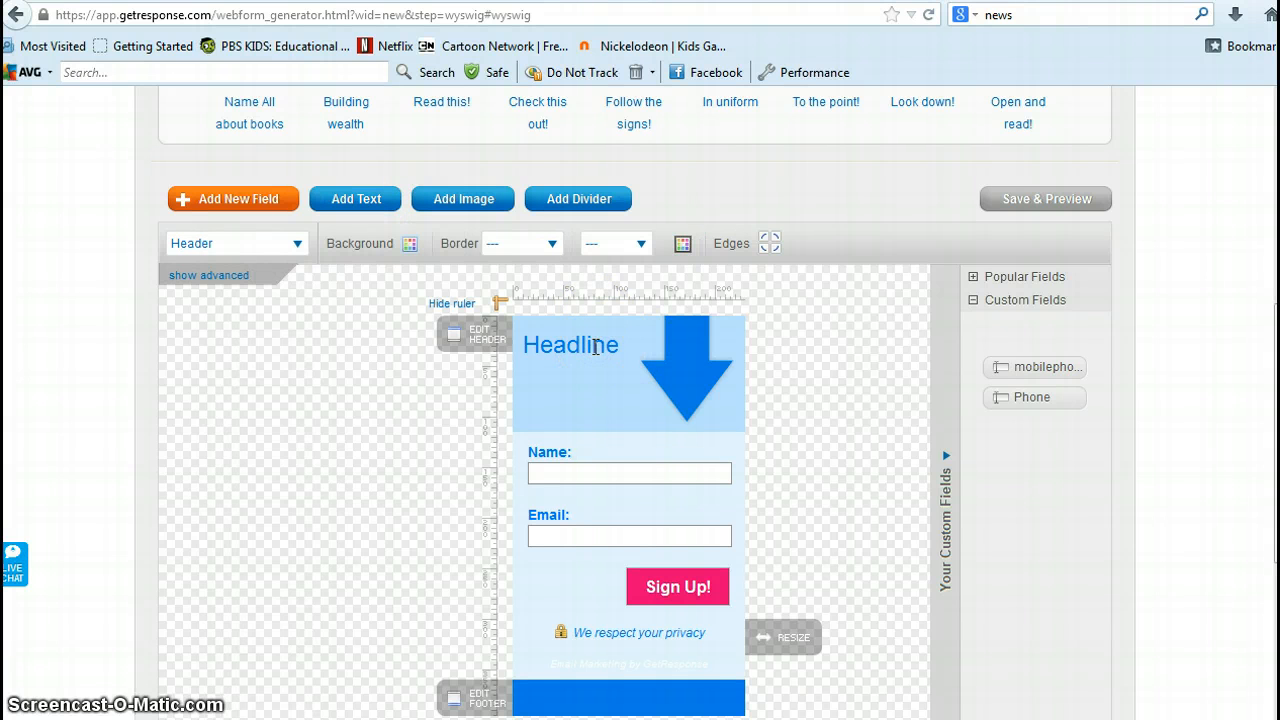
scroll(823, 371, "down", 2)
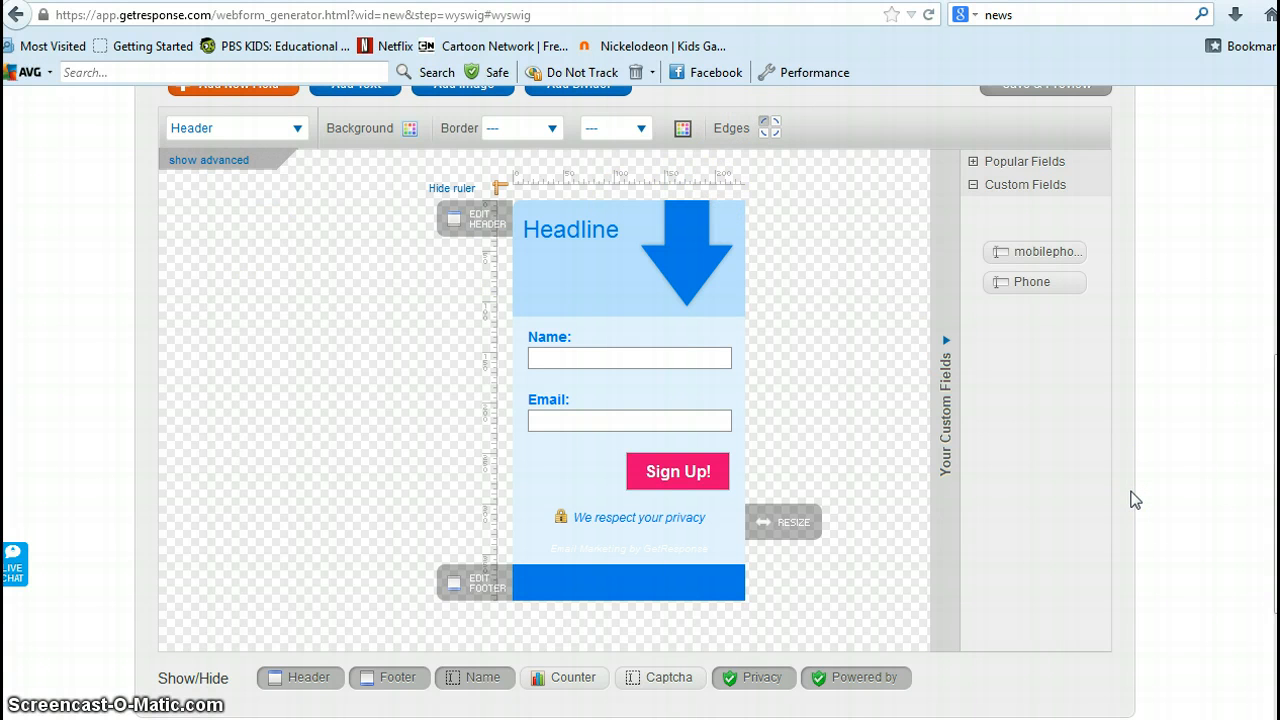
left_click(1132, 504)
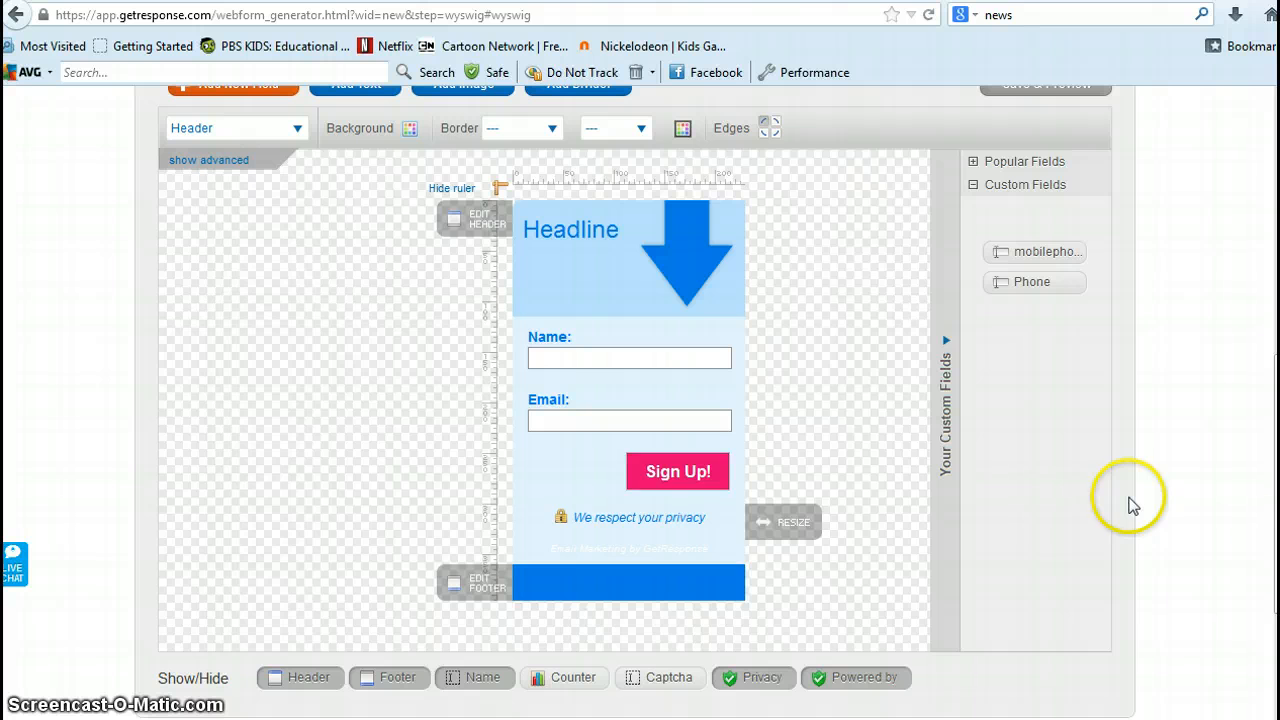
scroll(1214, 594, "down", 4)
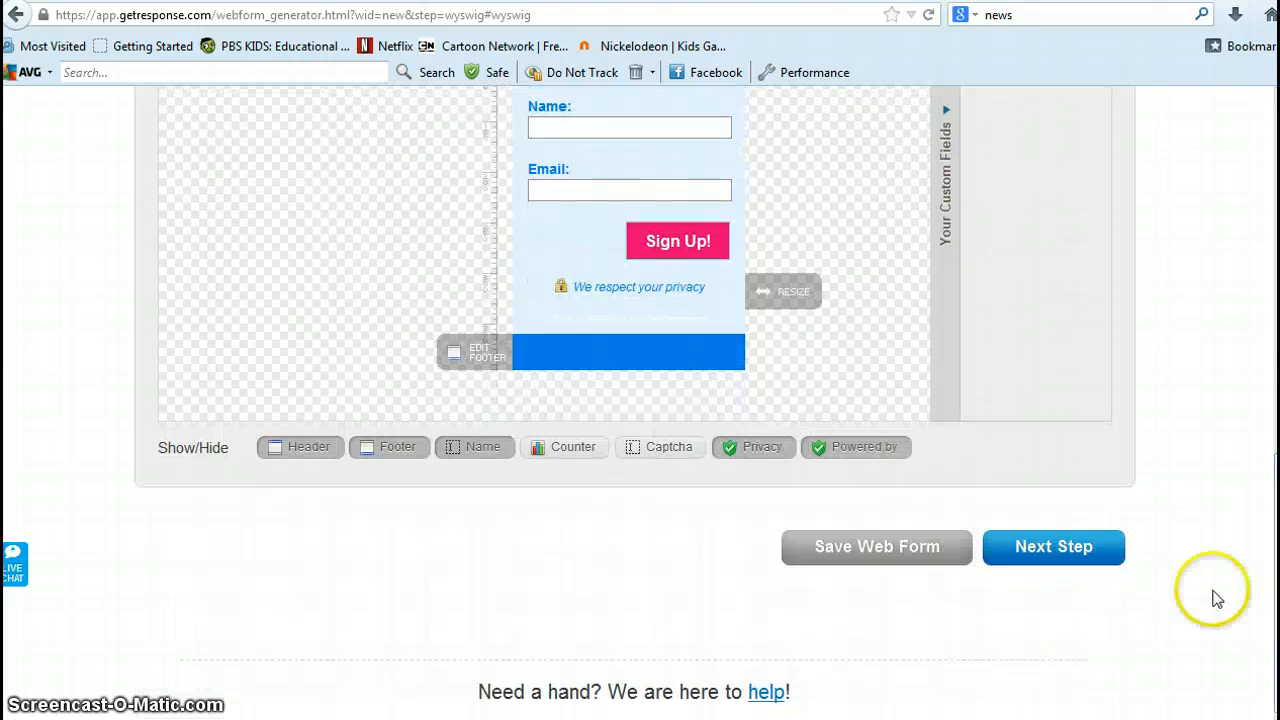
left_click(1072, 548)
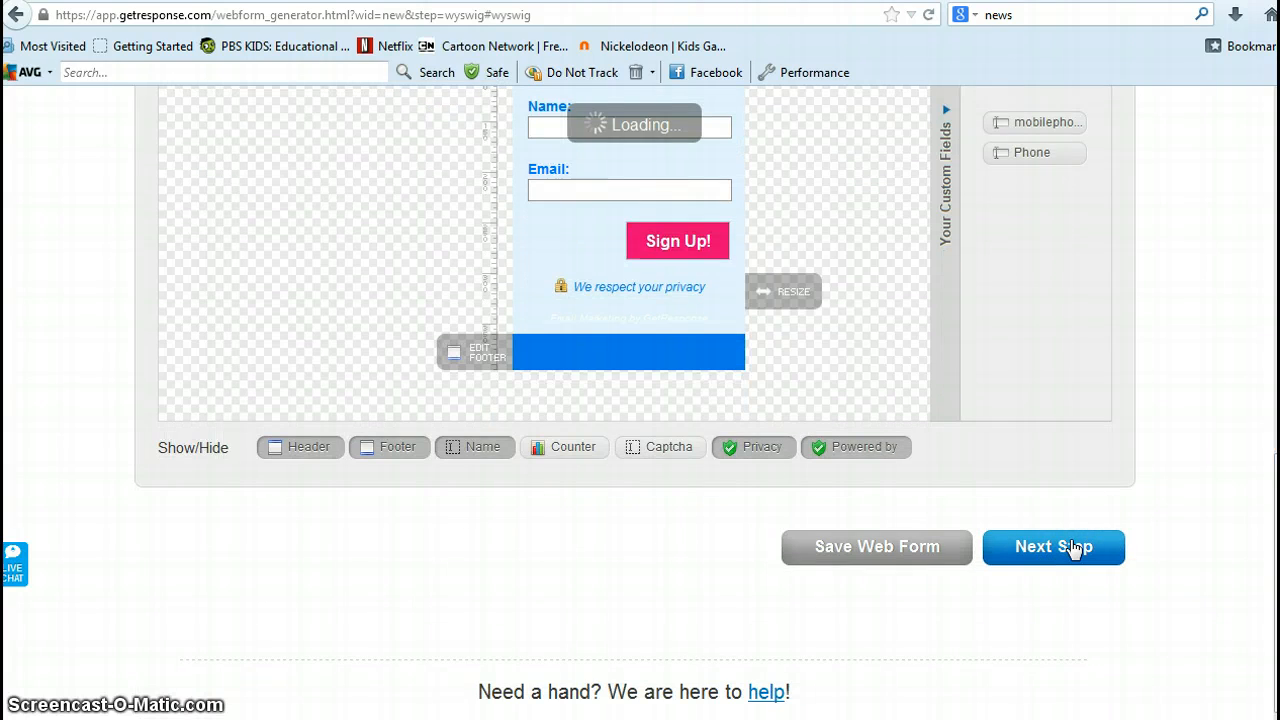
- Set the web form to use a custom thank-you page instead of the default one
scroll(835, 440, "up", 5)
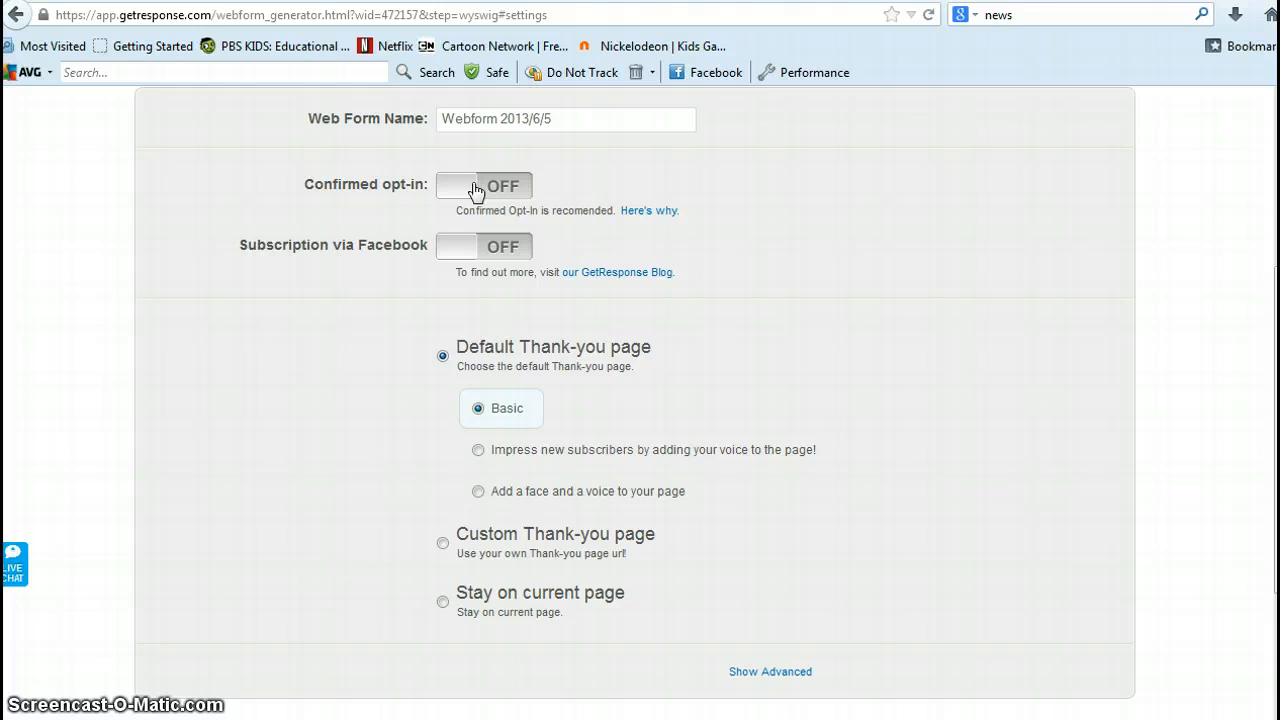
left_click(533, 450)
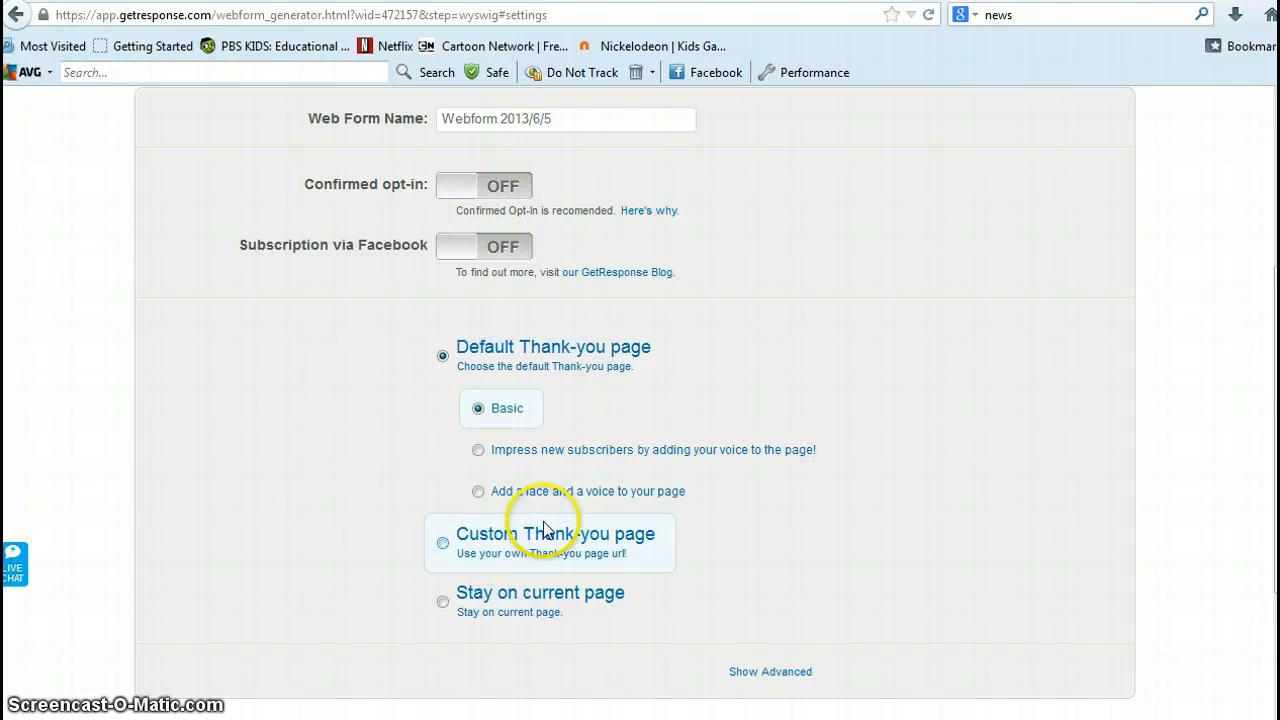
scroll(849, 423, "down", 2)
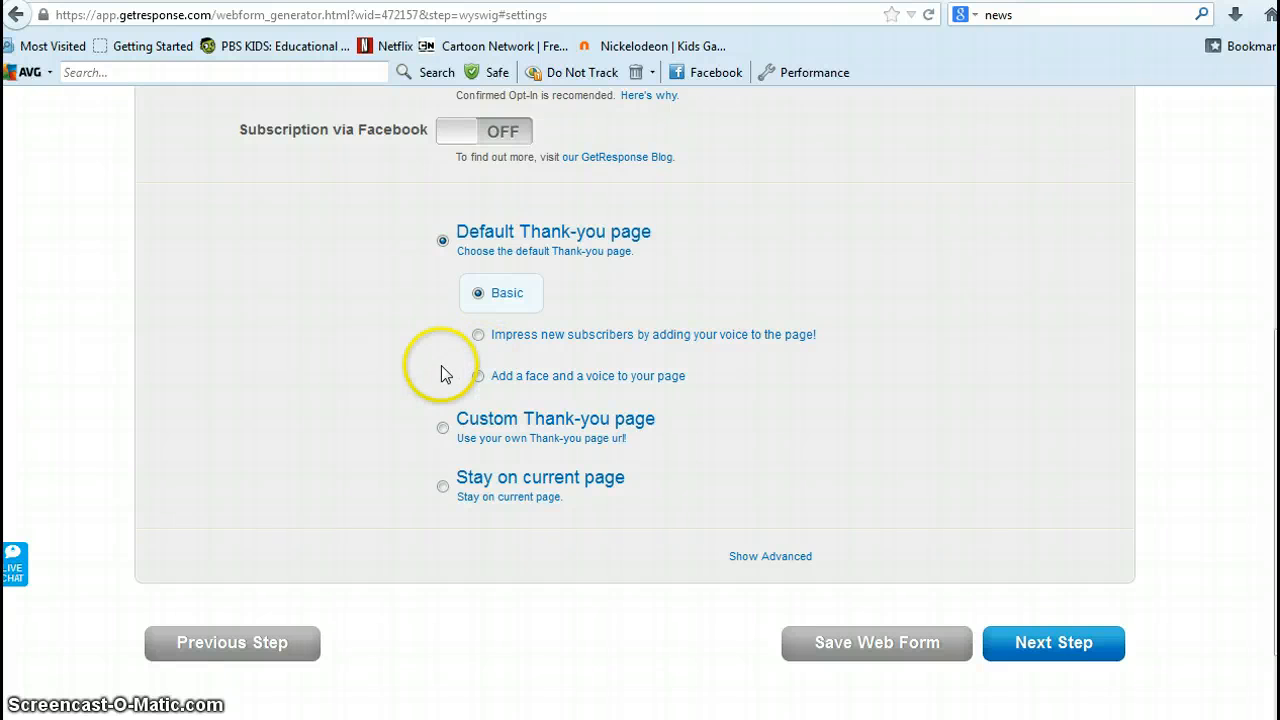
left_click(442, 428)
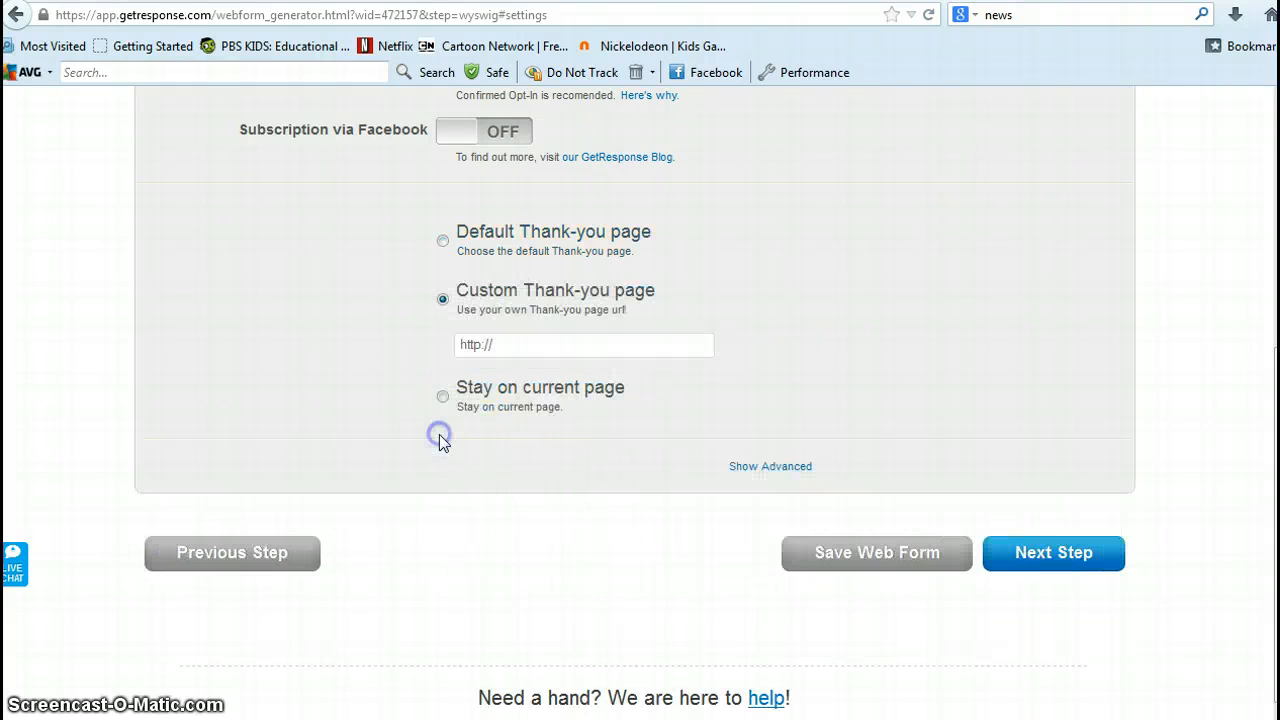
- Try the Stay on current page, Default Thank-you page and Custom Thank-you page options in turn
left_click(568, 346)
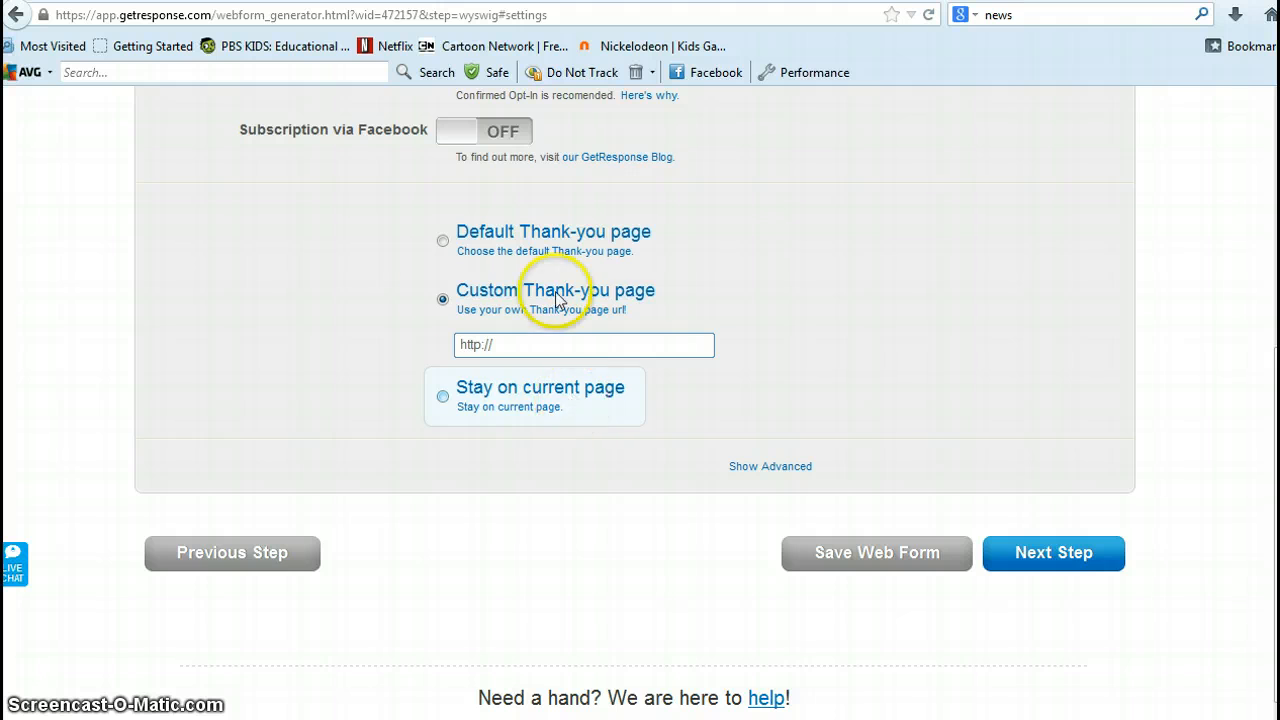
left_click(596, 416)
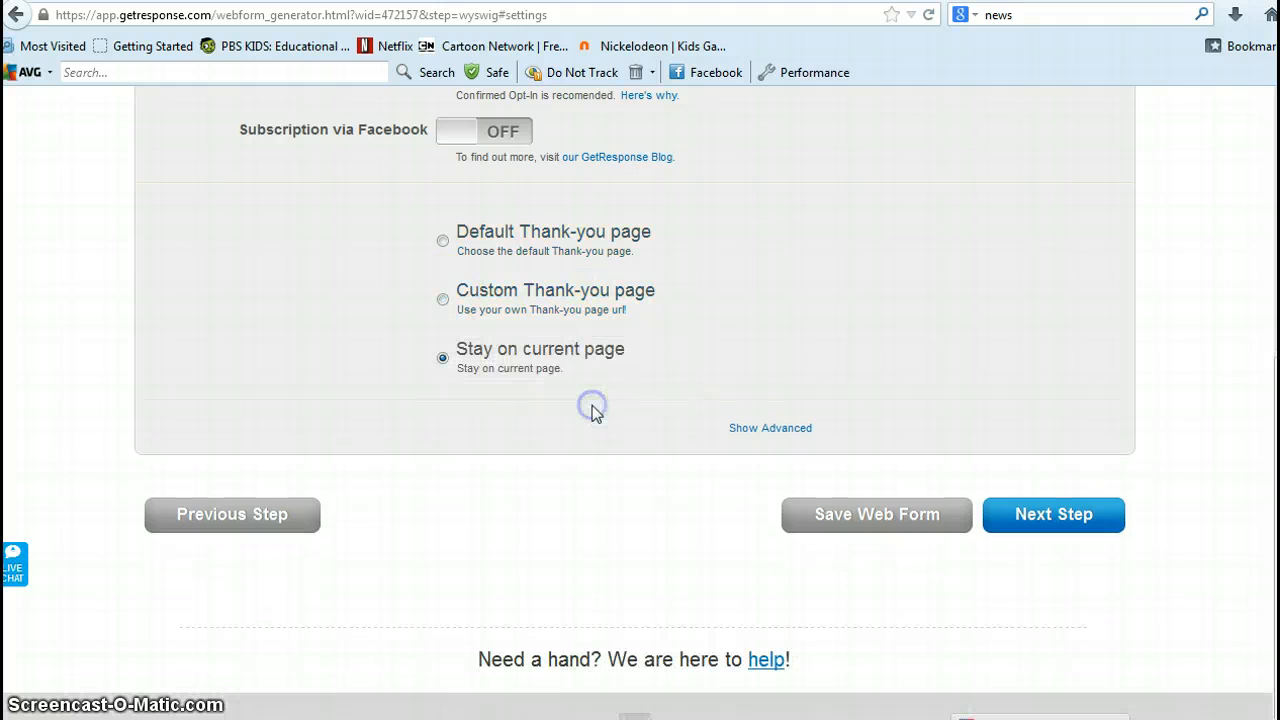
left_click(562, 290)
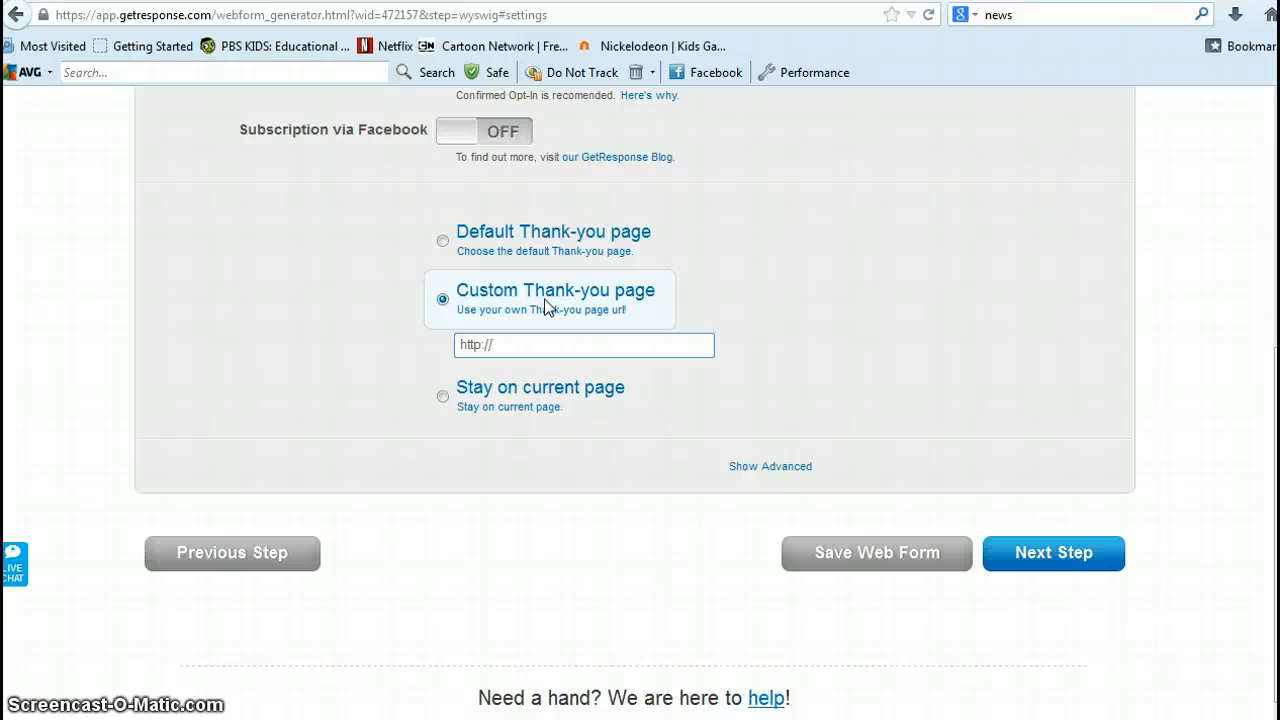
left_click(480, 234)
left_click(490, 305)
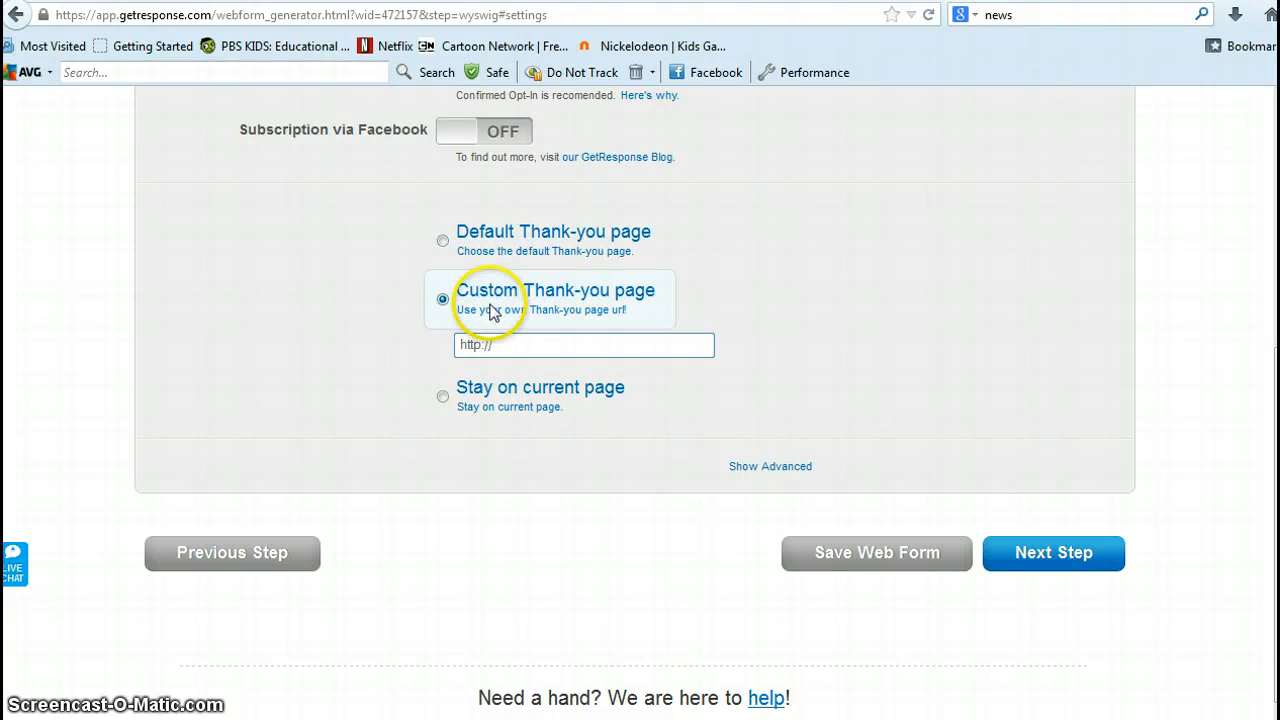
- Set the form to use the Basic default thank-you page and proceed to the Publish stage
left_click(541, 249)
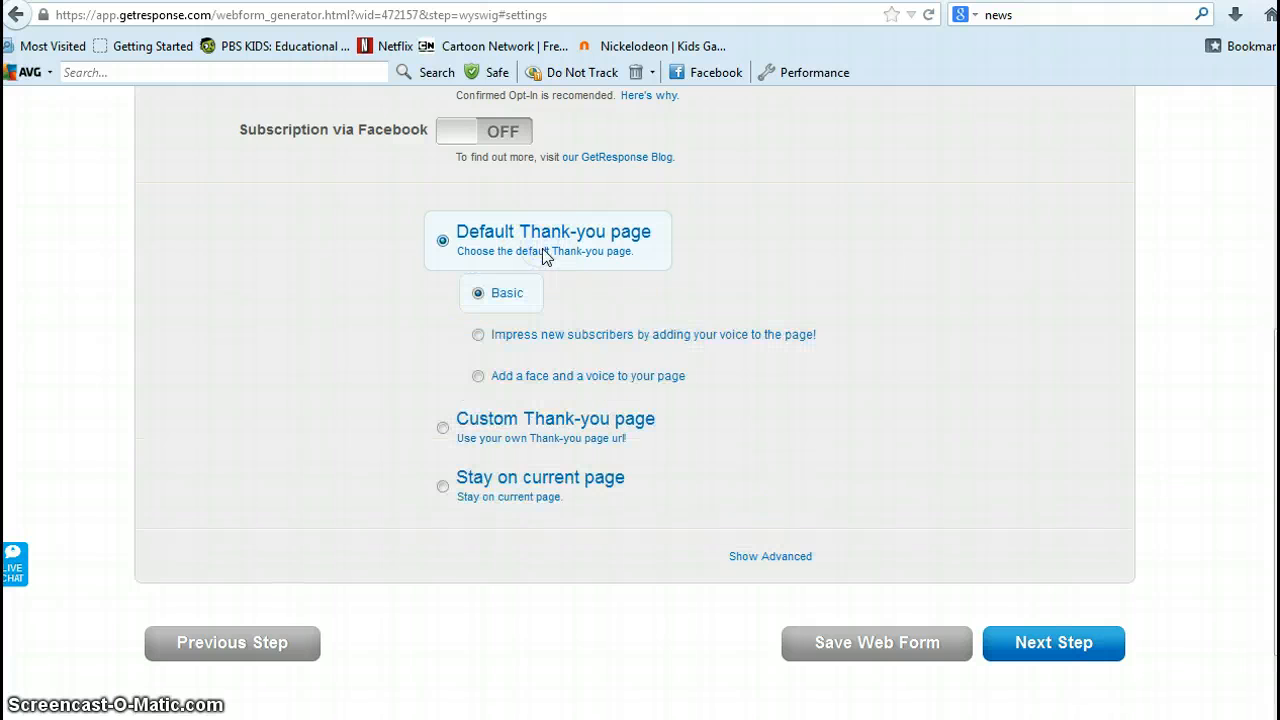
left_click(1078, 645)
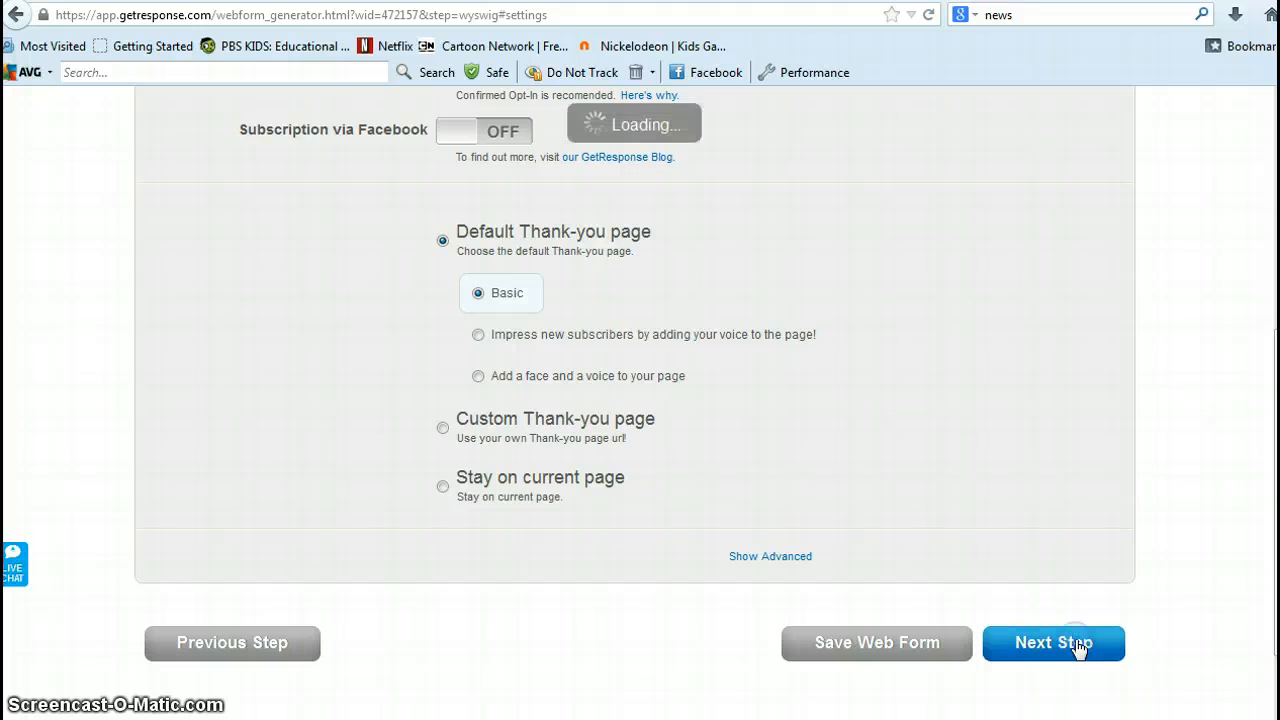
scroll(796, 458, "up", 3)
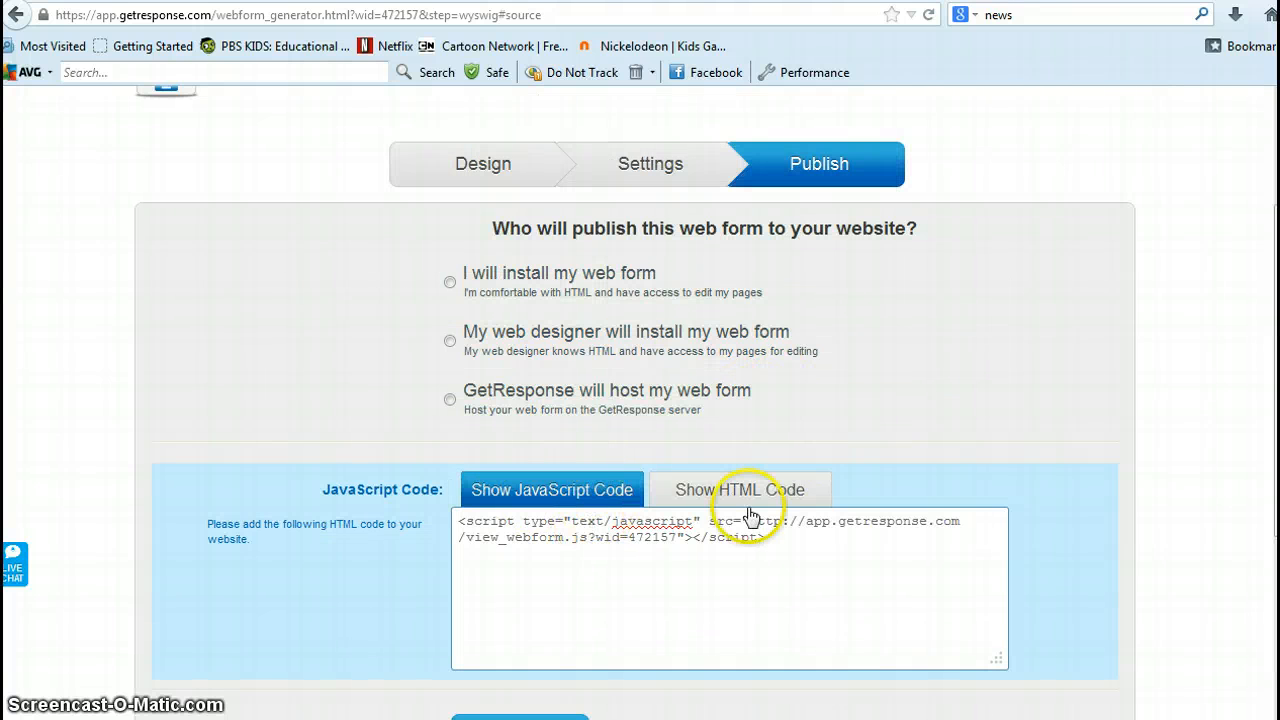
- Display the form's HTML code, and choose to have GetResponse host the web form
left_click(766, 487)
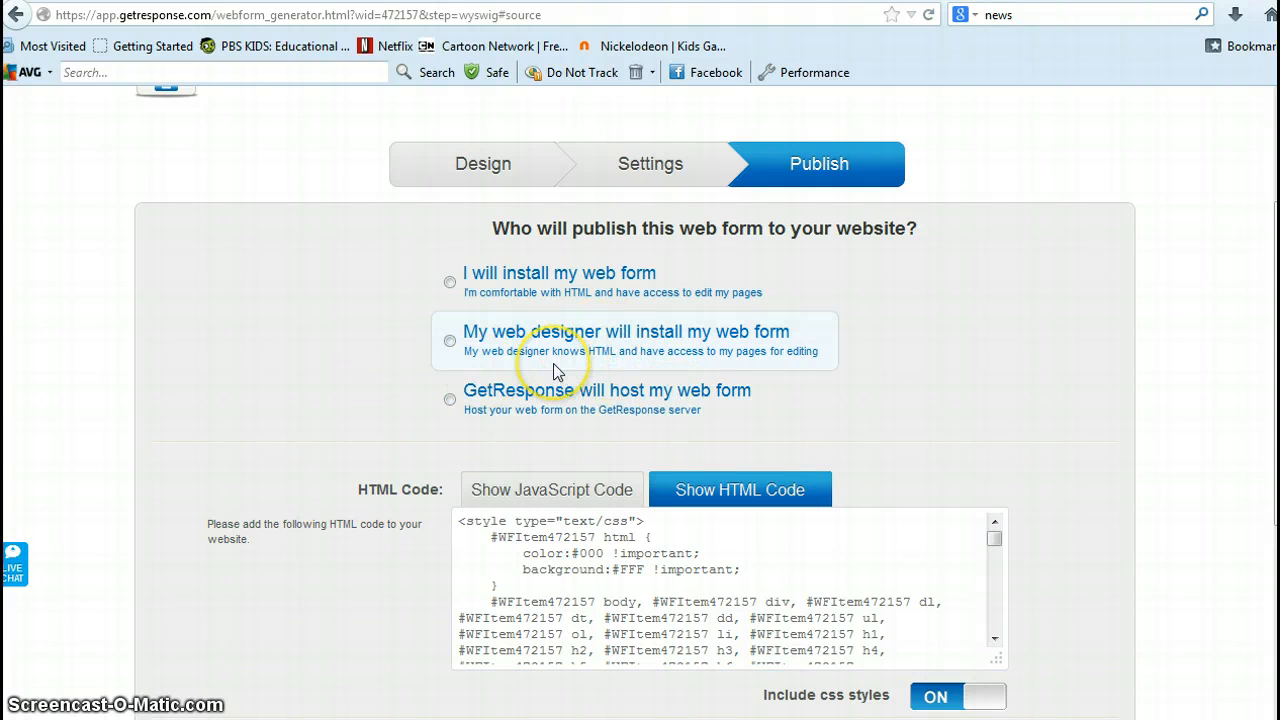
scroll(553, 364, "down", 2)
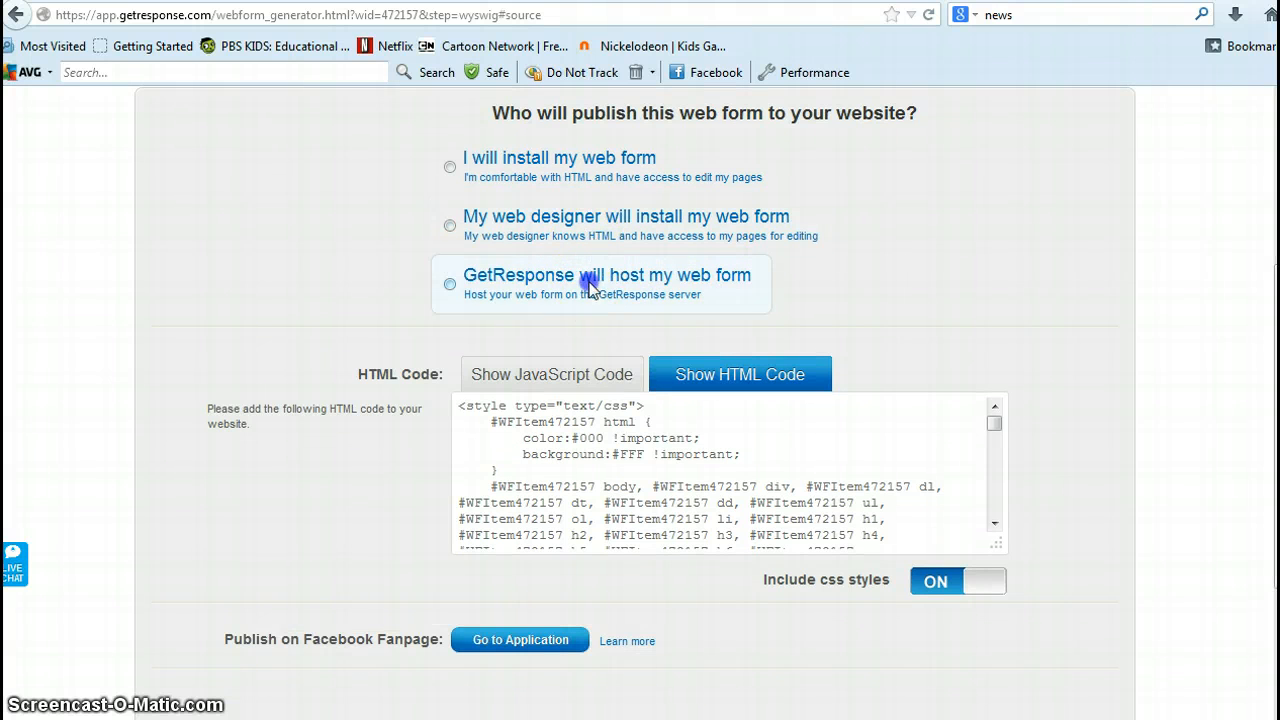
left_click(592, 285)
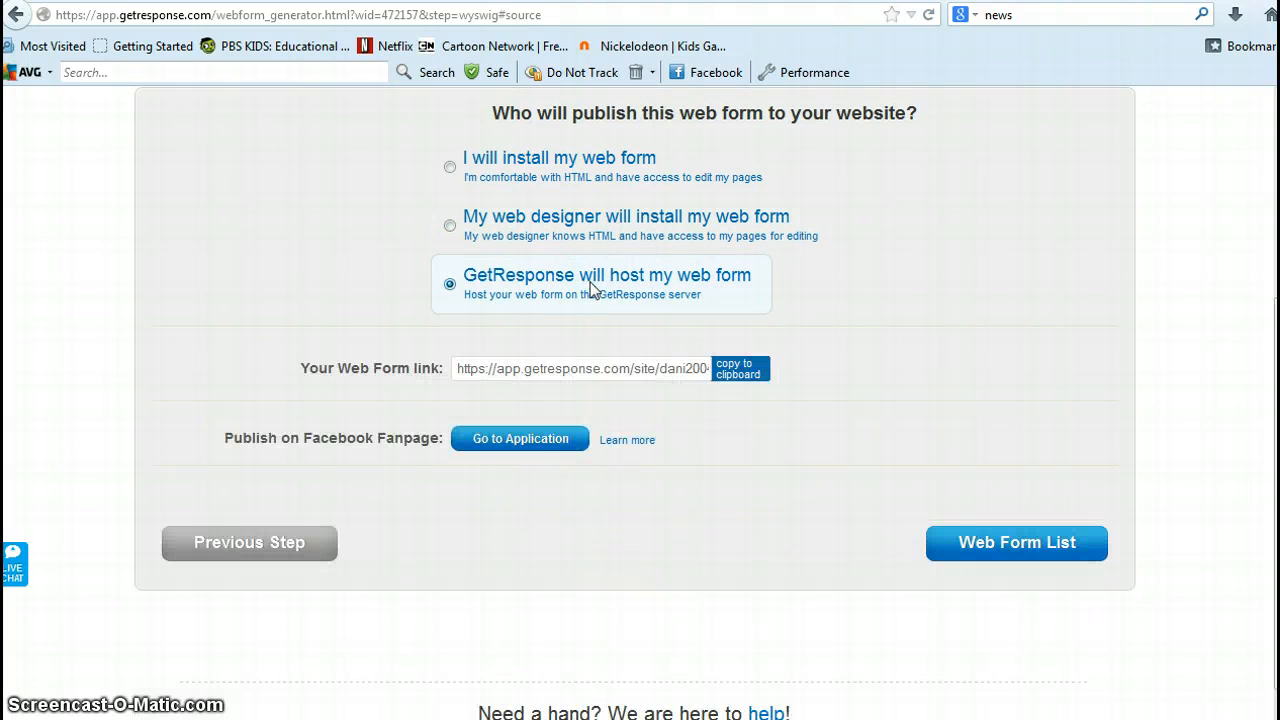
- Copy the full link of the GetResponse-hosted web form
left_click(567, 370)
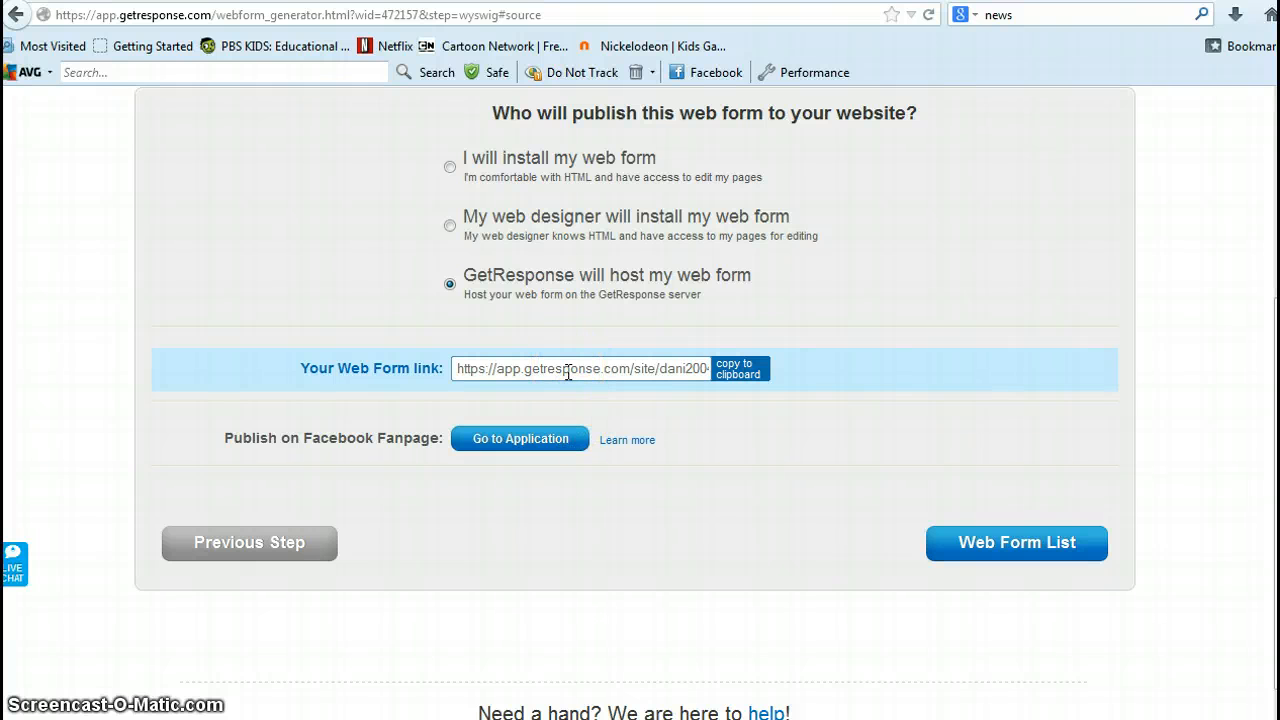
triple_click(567, 370)
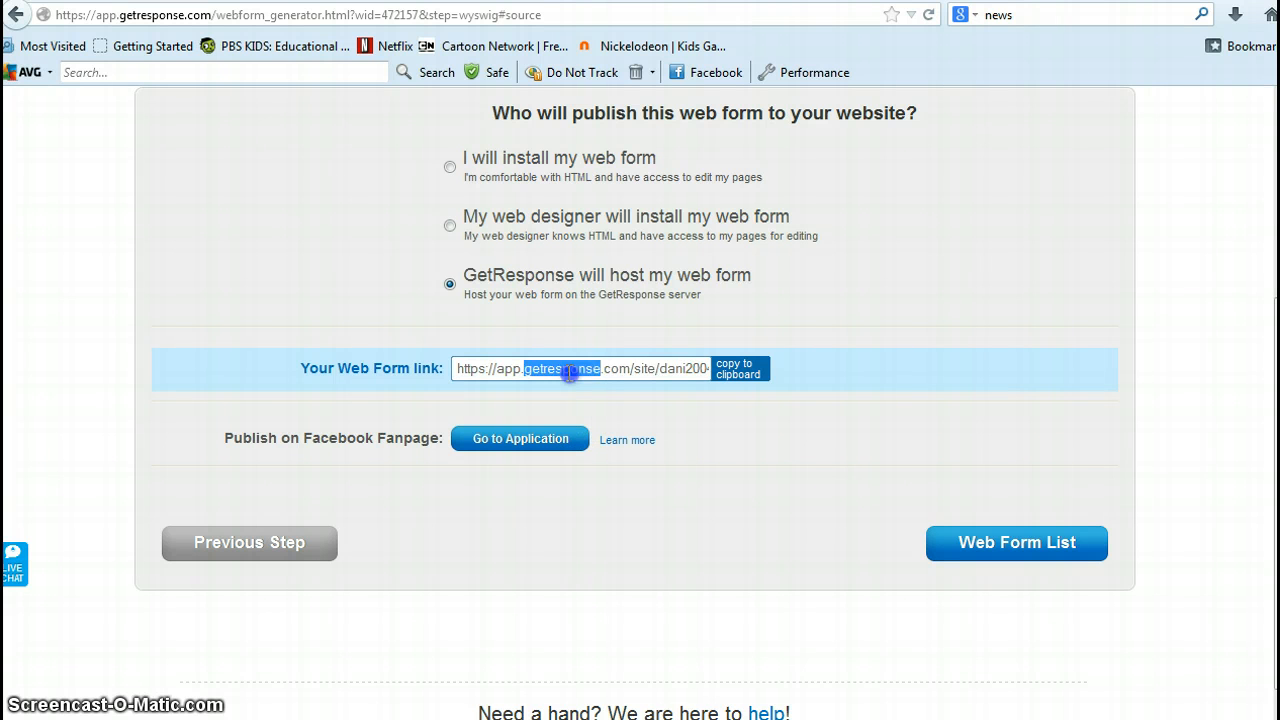
right_click(569, 371)
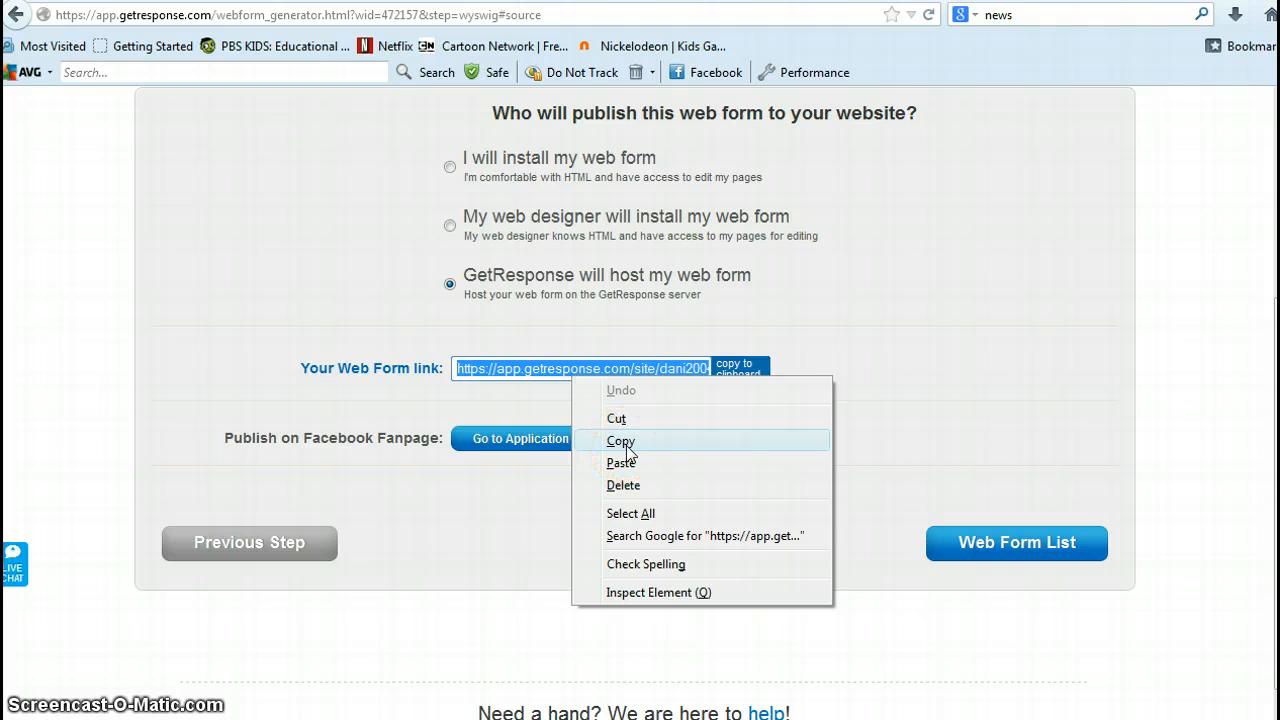
left_click(627, 446)
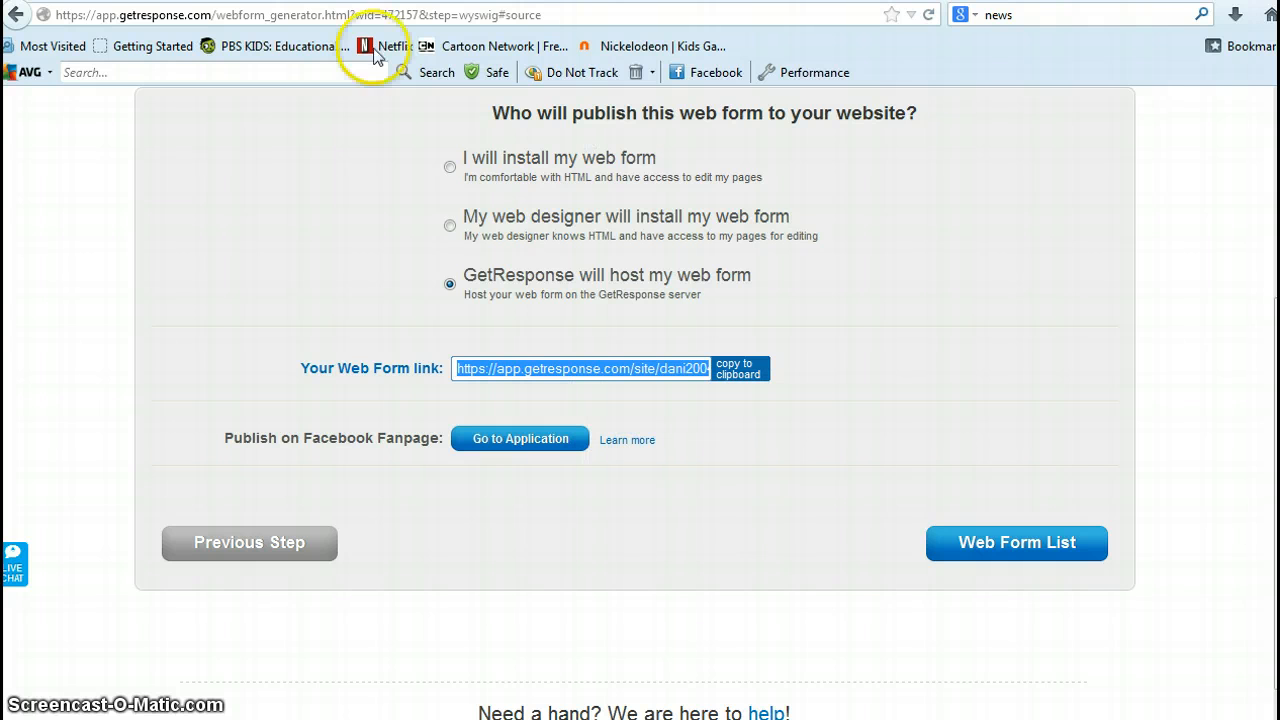
- Open the copied web form link in a new browser tab to view the hosted form
key("ctrl+t")
right_click(345, 15)
left_click(437, 107)
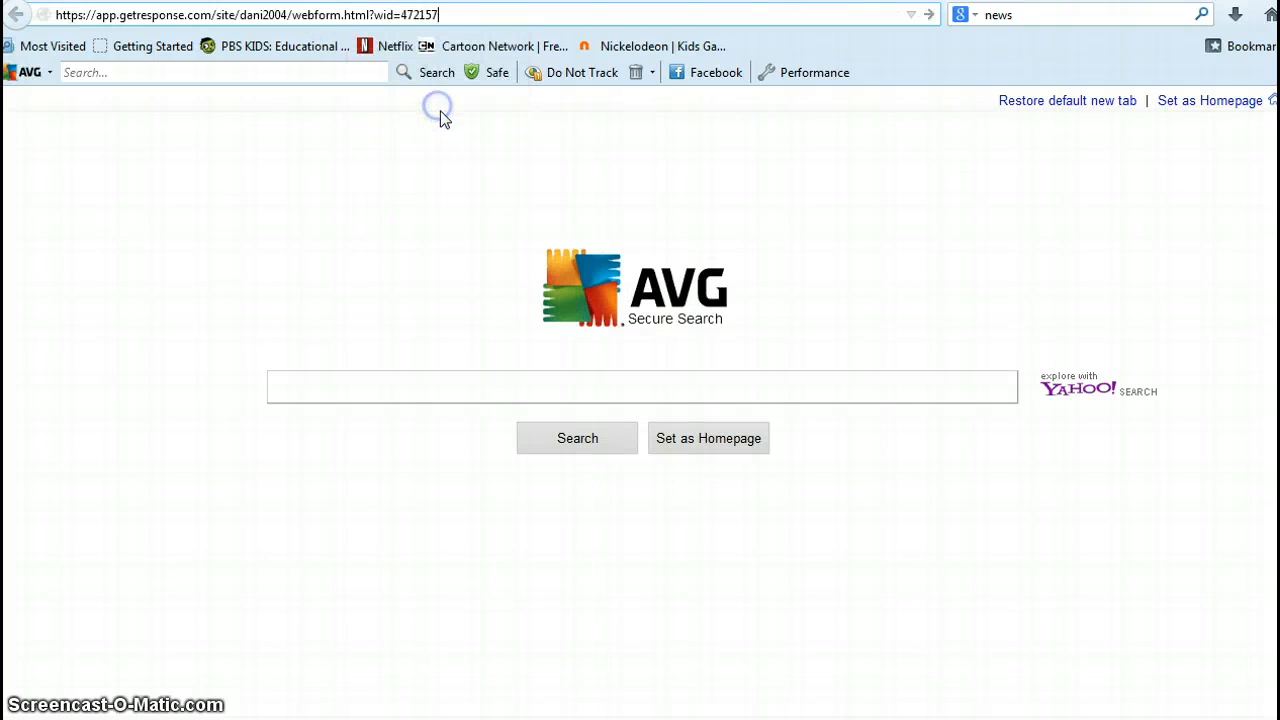
key("Return")
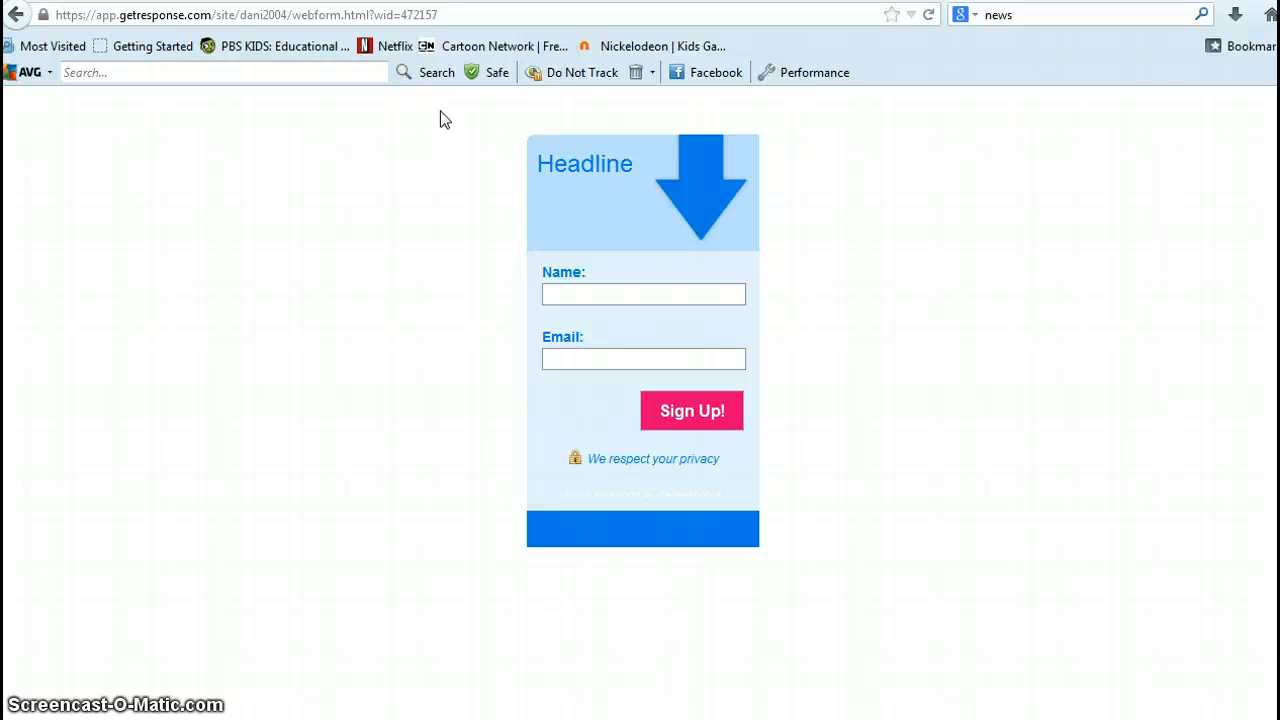
- Return from the hosted form to the Publish stage and go to the list of web forms
left_click(404, 1)
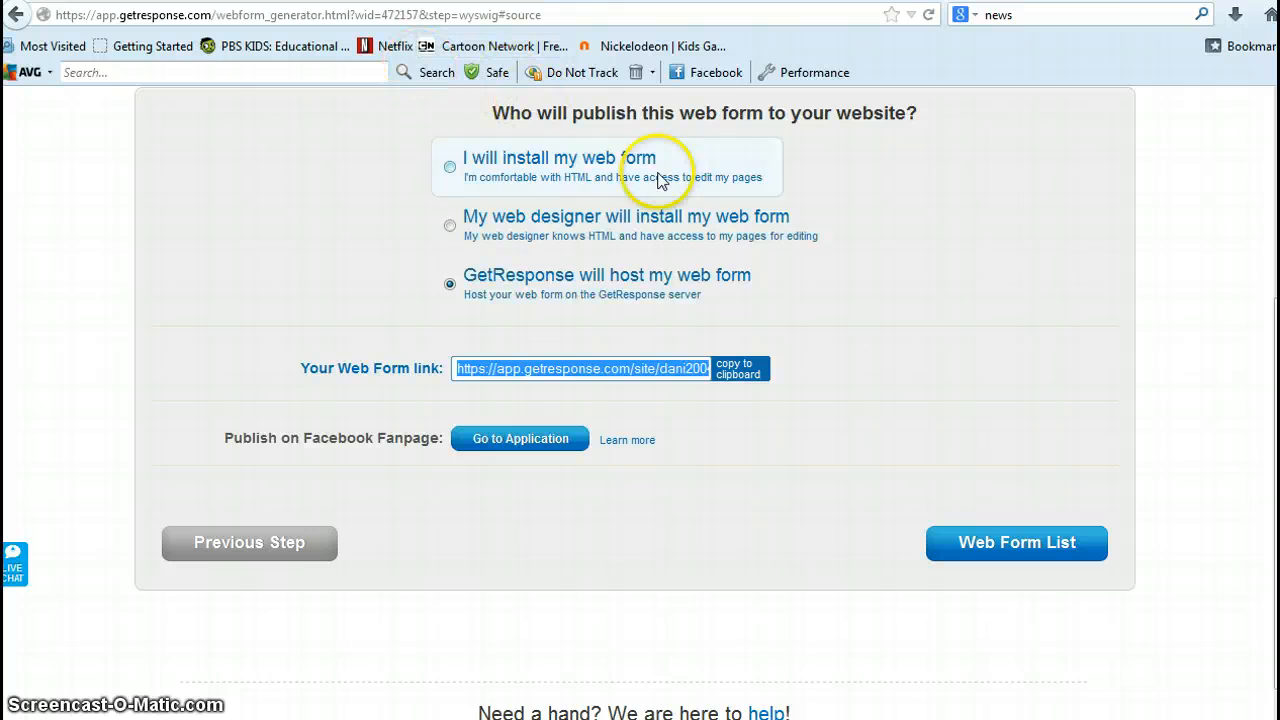
left_click(995, 545)
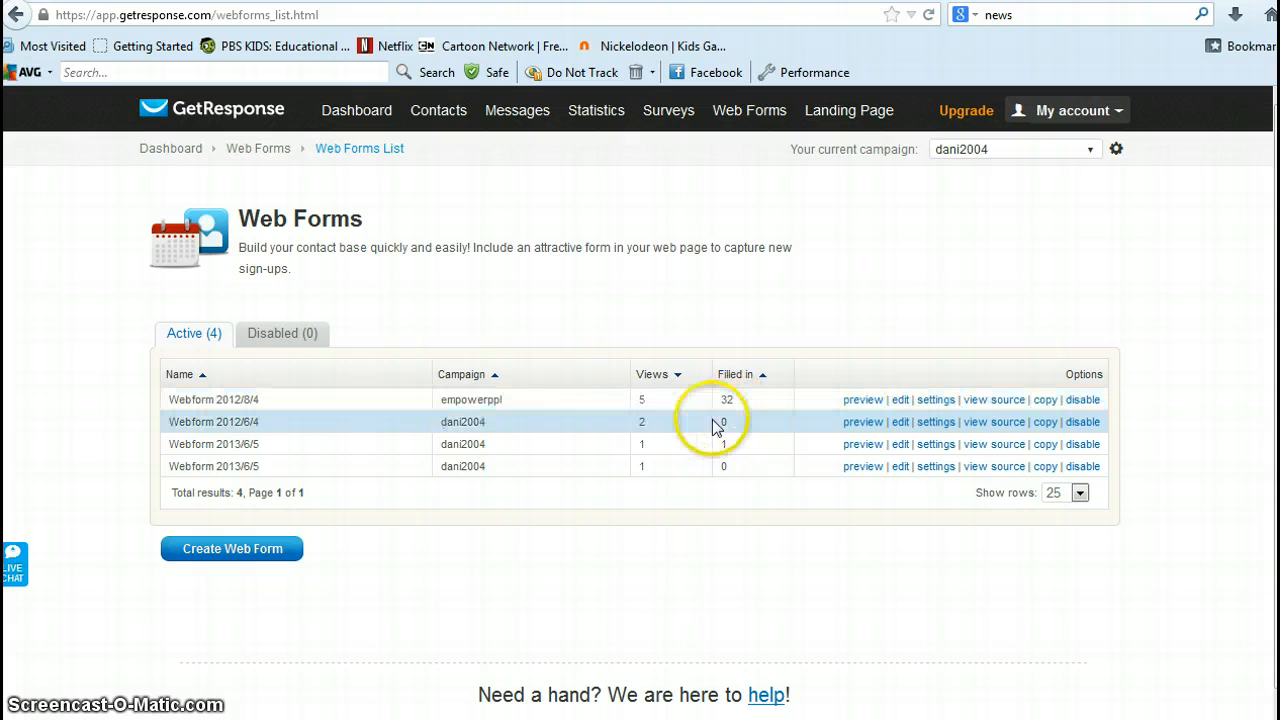
left_click(540, 698)
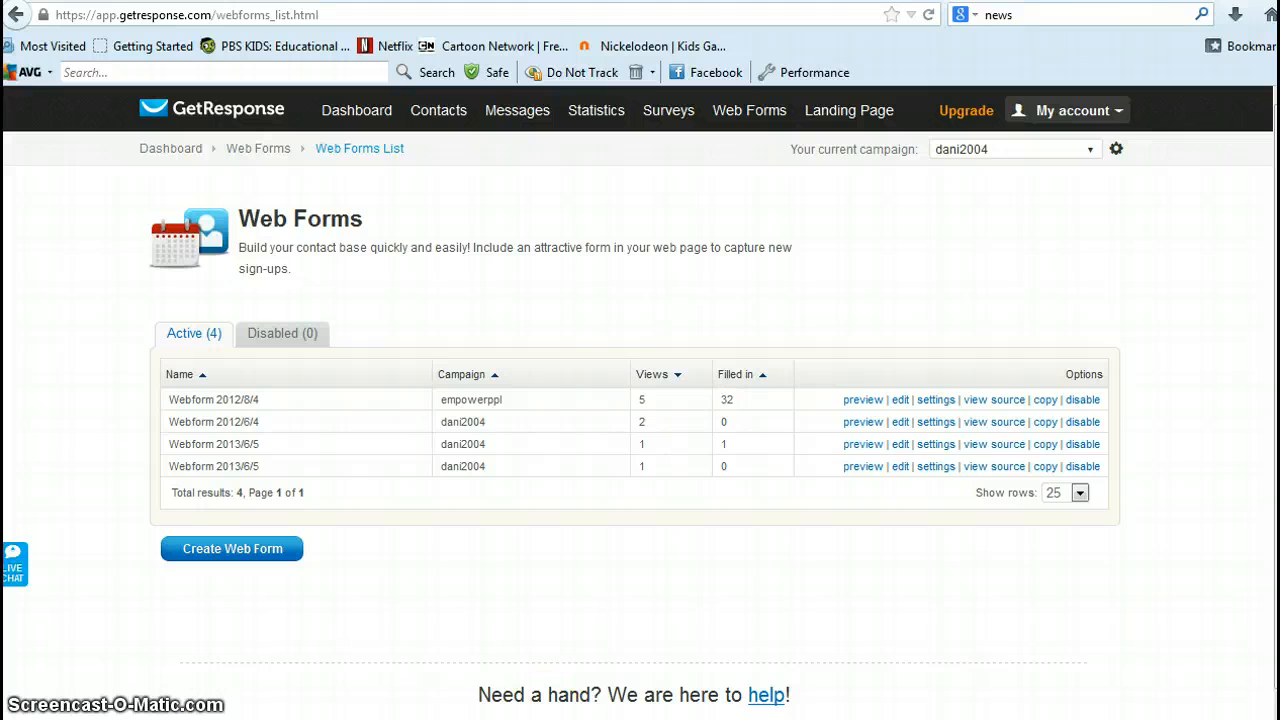